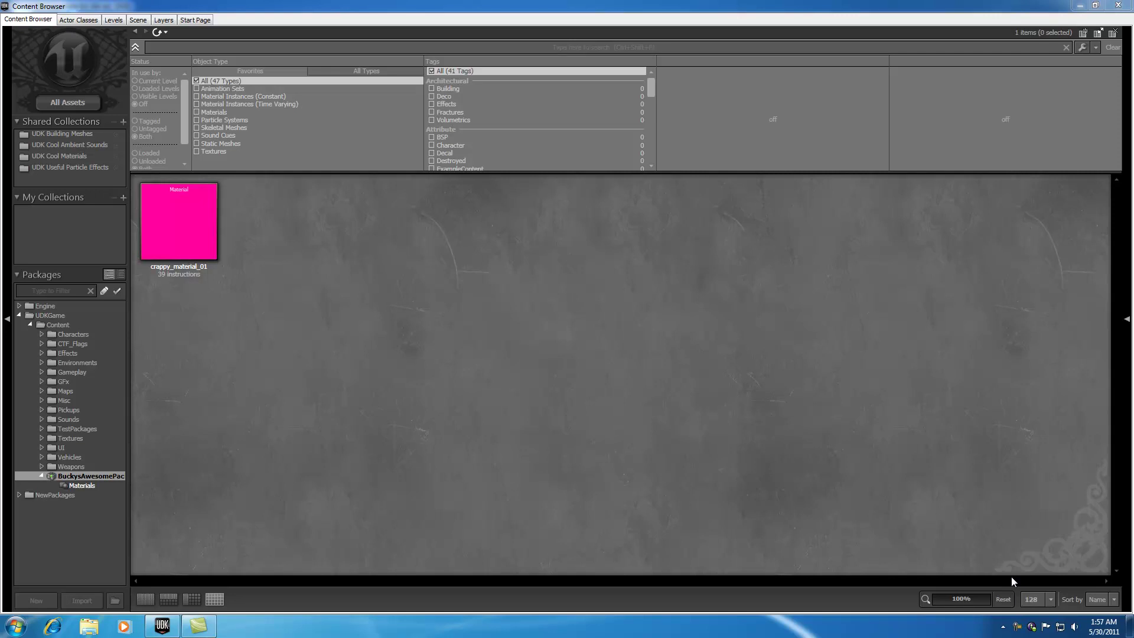
Step: Inspect the existing crappy_material_01 material's details, then deselect it
{"action": "left_click", "coordinate": [199, 225]}
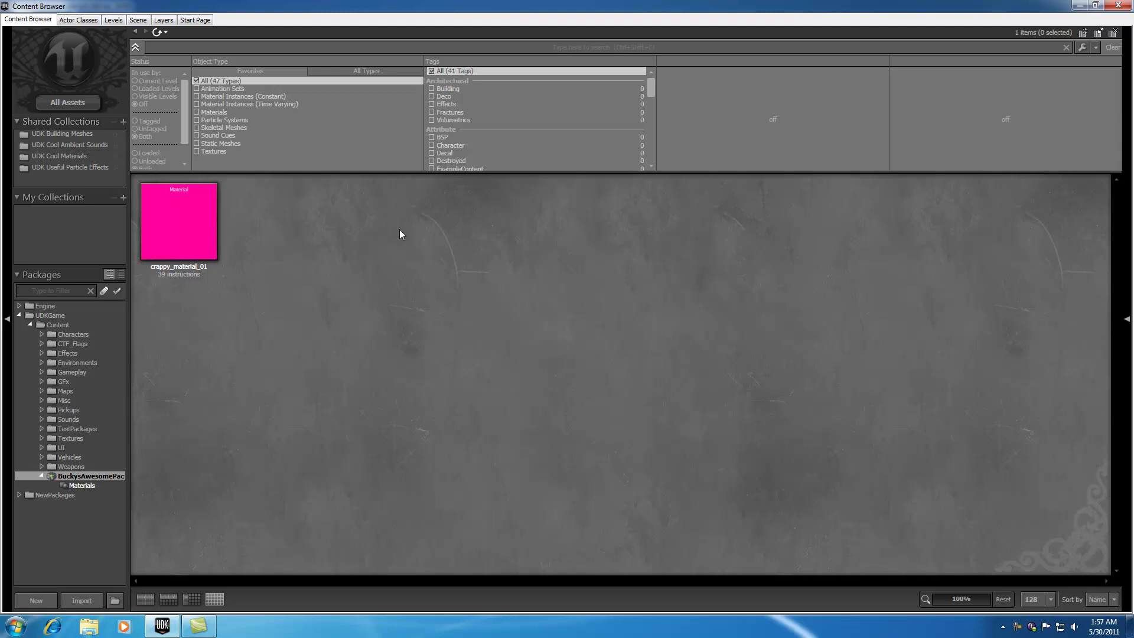
{"action": "mouse_move", "coordinate": [183, 218]}
{"action": "left_click", "coordinate": [180, 218]}
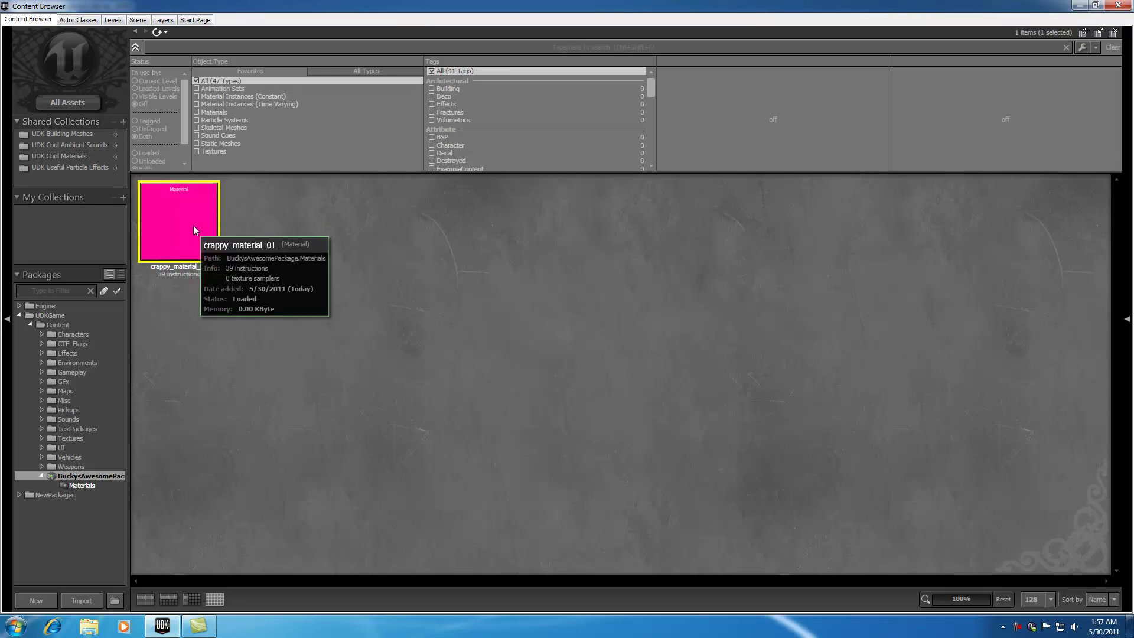
{"action": "left_click", "coordinate": [255, 222]}
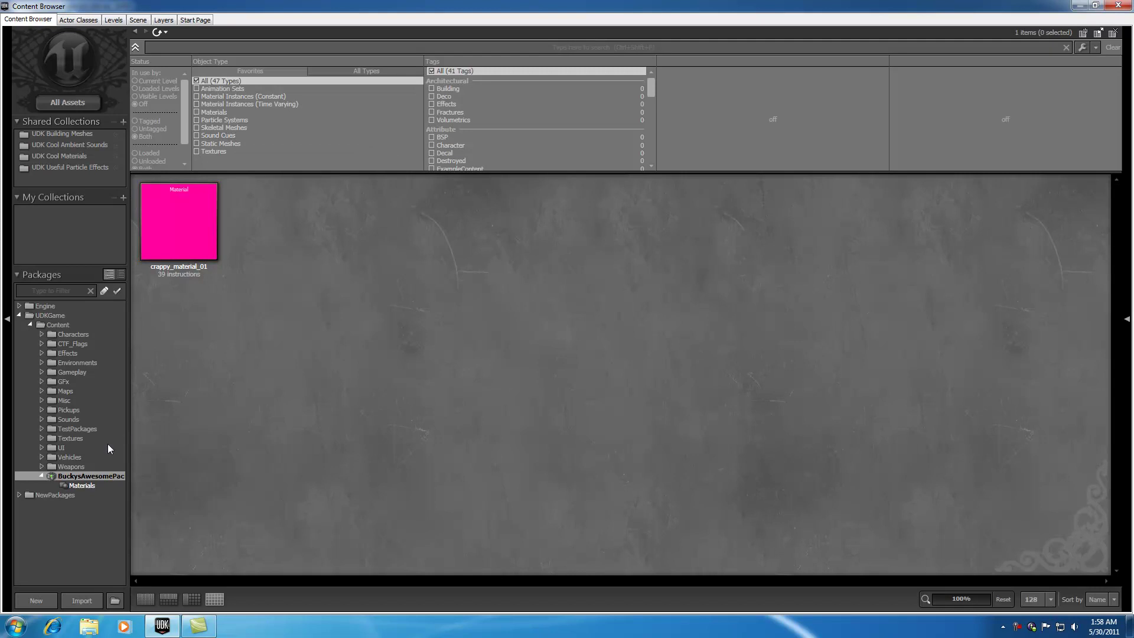
Step: Create a new material in the package's Materials group named crappy_material_02
{"action": "left_click", "coordinate": [78, 484]}
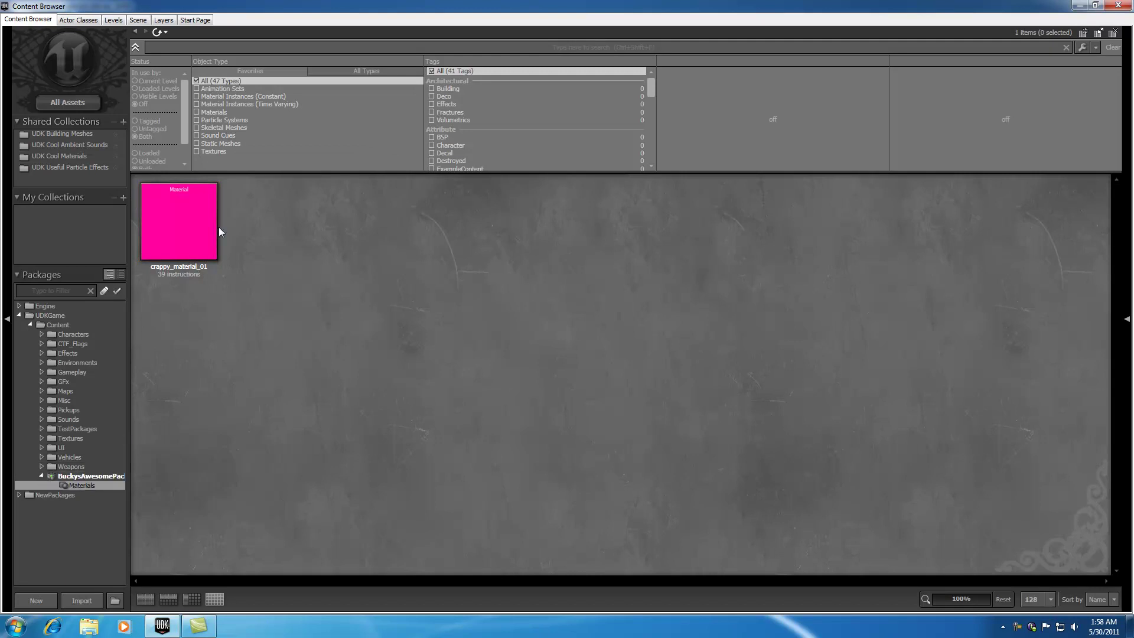
{"action": "right_click", "coordinate": [266, 221]}
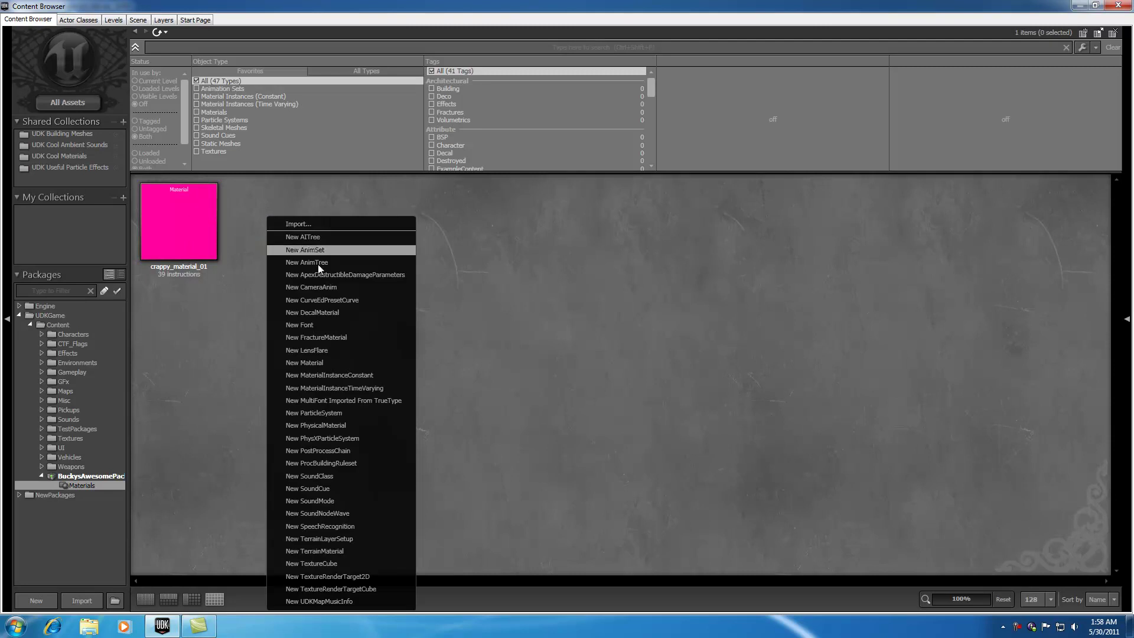
{"action": "left_click", "coordinate": [313, 362]}
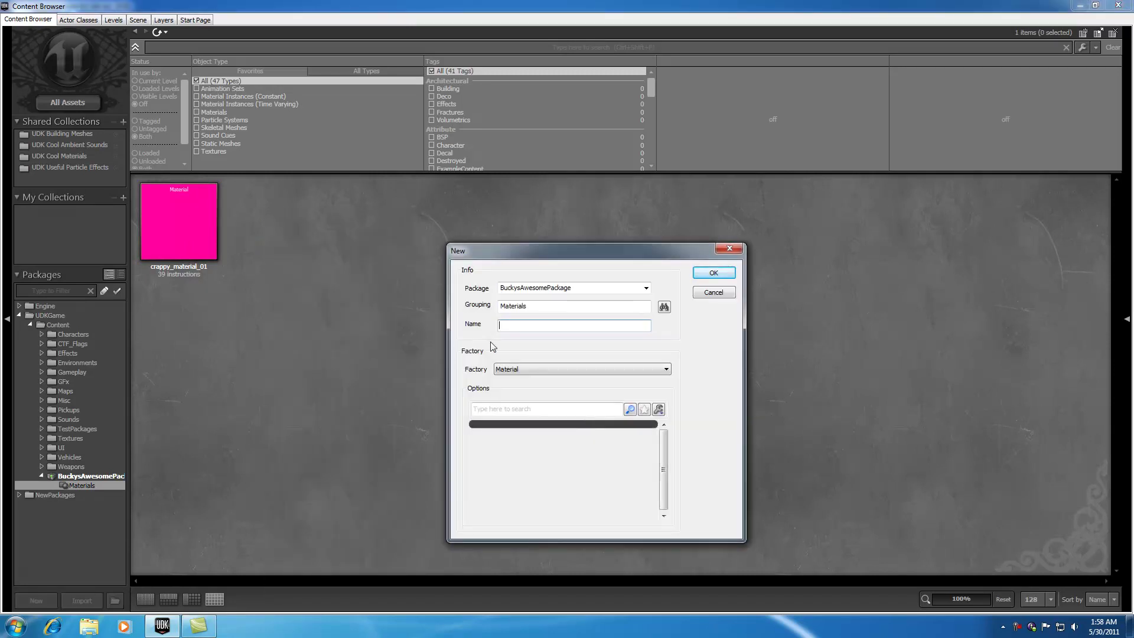
{"action": "left_click", "coordinate": [542, 325]}
{"action": "type", "text": "crappy_material_02"}
Step: Confirm the new material, maximize the Material Editor and pan the node graph into view
{"action": "left_click", "coordinate": [708, 272]}
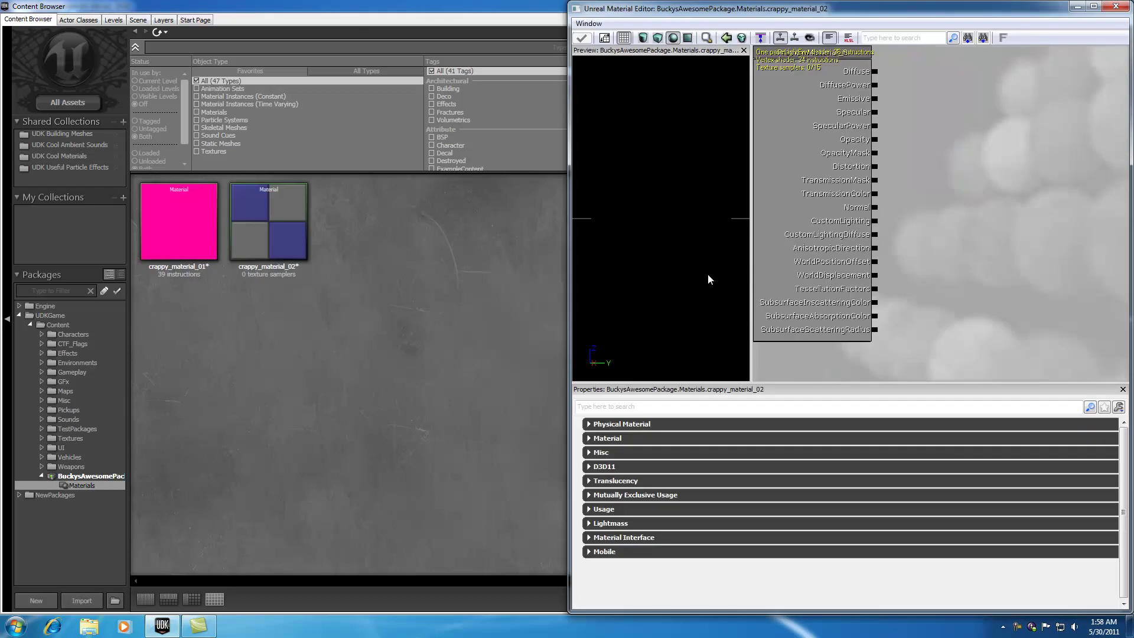
{"action": "double_click", "coordinate": [718, 10]}
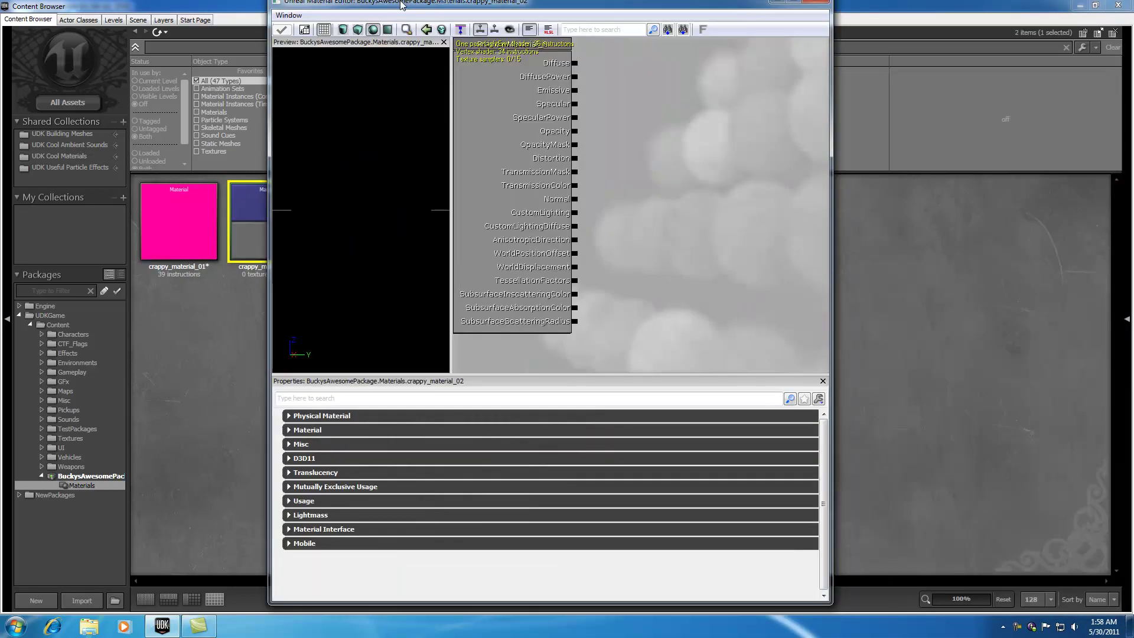
{"action": "left_click_drag", "start_coordinate": [345, 100], "coordinate": [544, 116]}
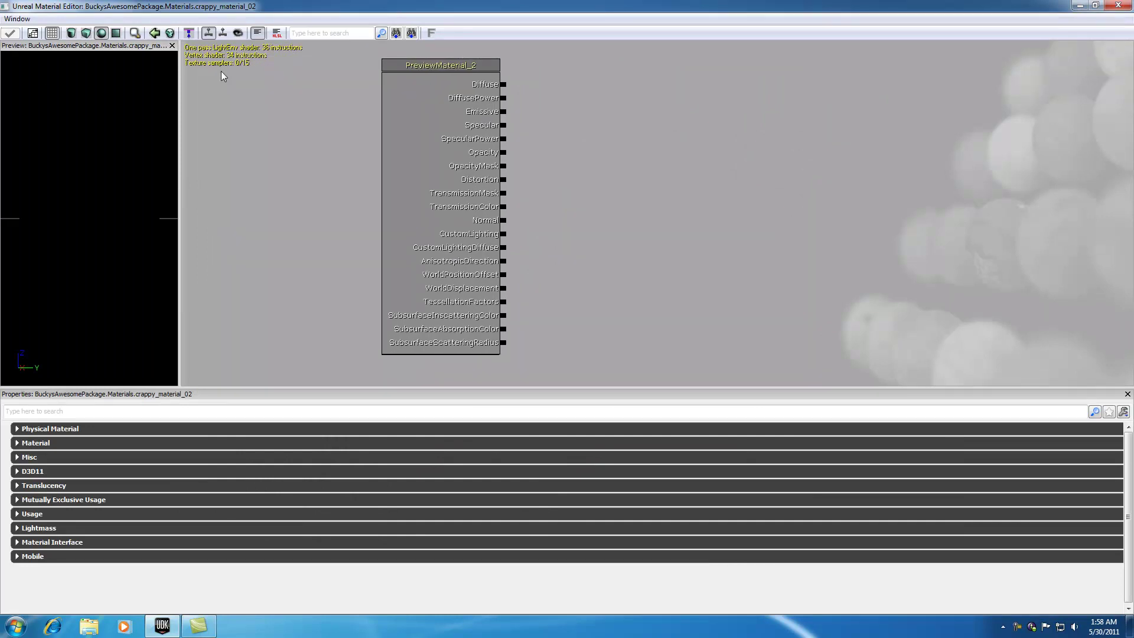
Step: Show the Material Expressions panel from the Window menu, then close it again
{"action": "left_click", "coordinate": [17, 18]}
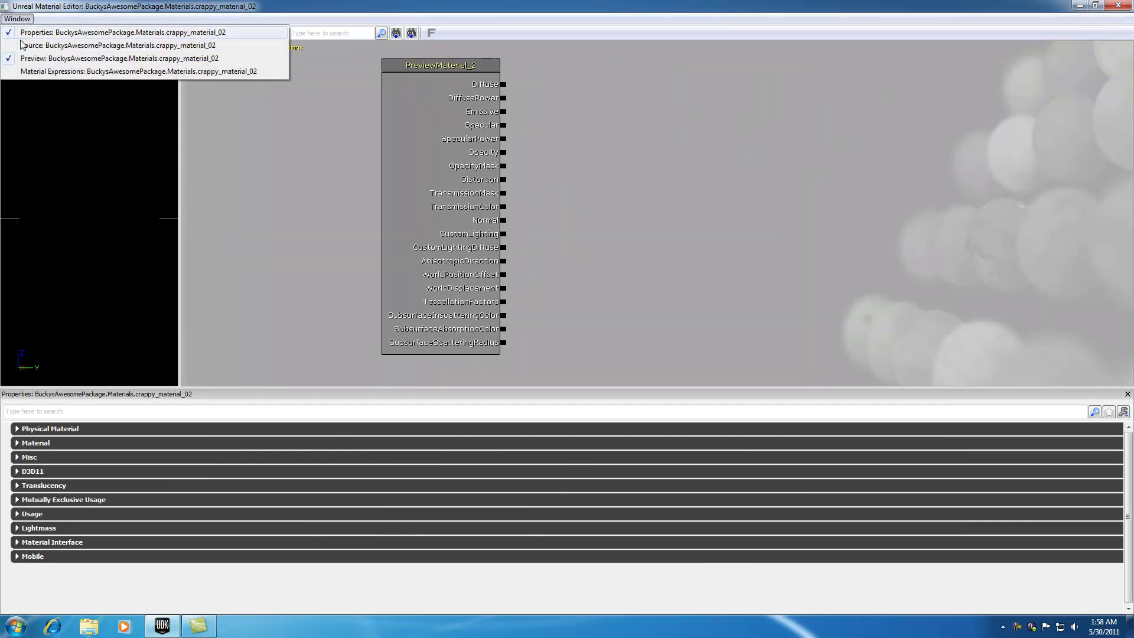
{"action": "left_click", "coordinate": [37, 71]}
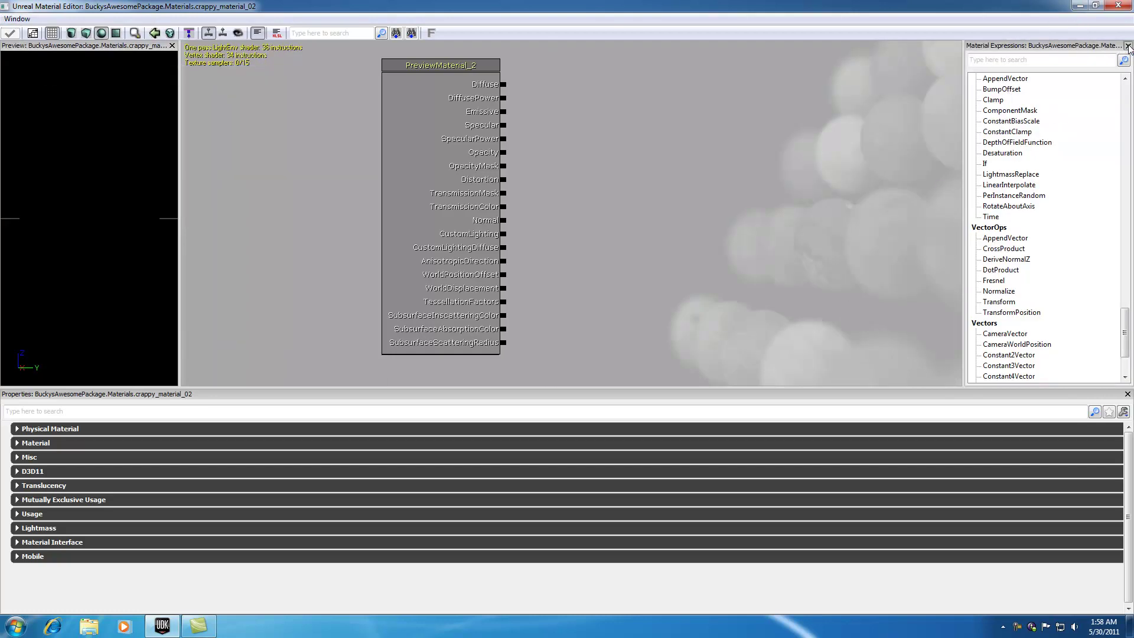
{"action": "left_click", "coordinate": [1127, 45]}
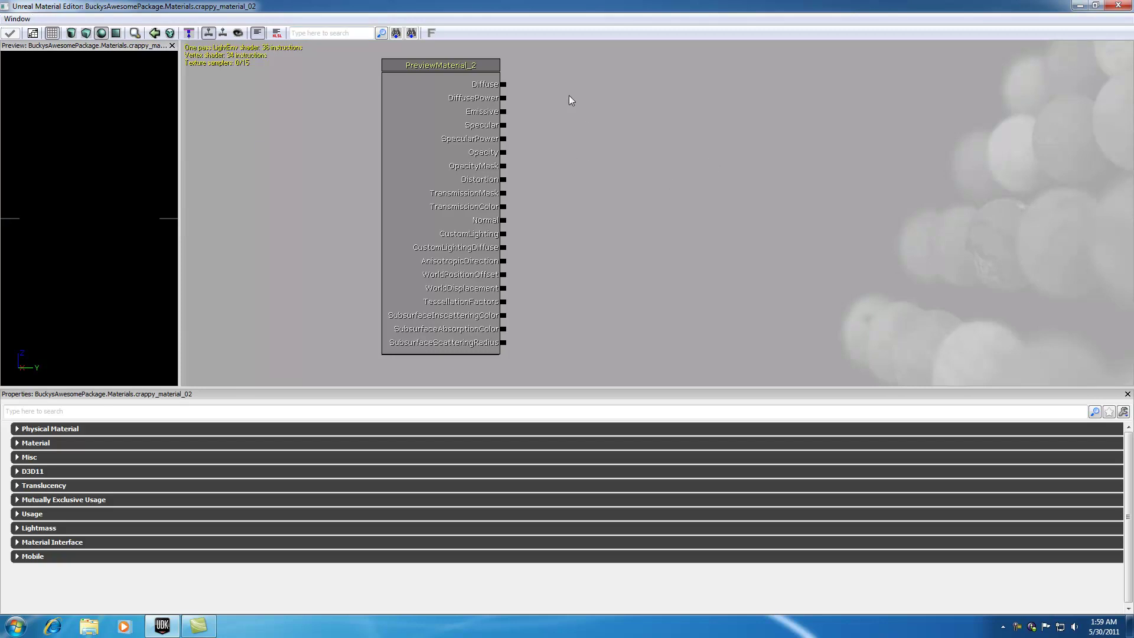
{"action": "right_click", "coordinate": [606, 92]}
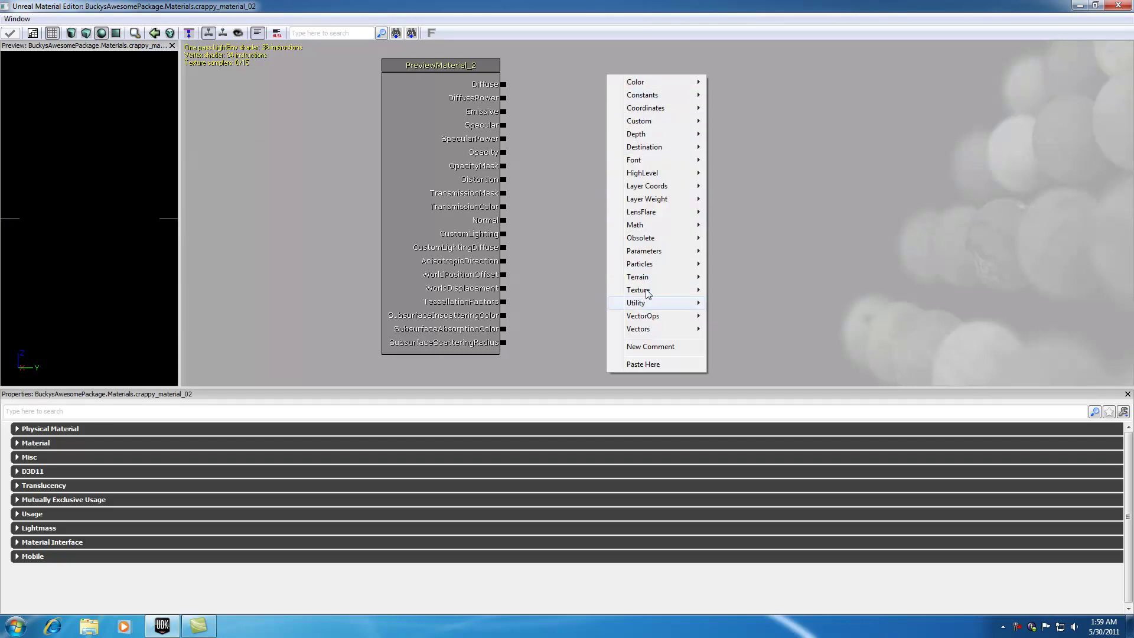
{"action": "mouse_move", "coordinate": [659, 197]}
{"action": "mouse_move", "coordinate": [647, 251]}
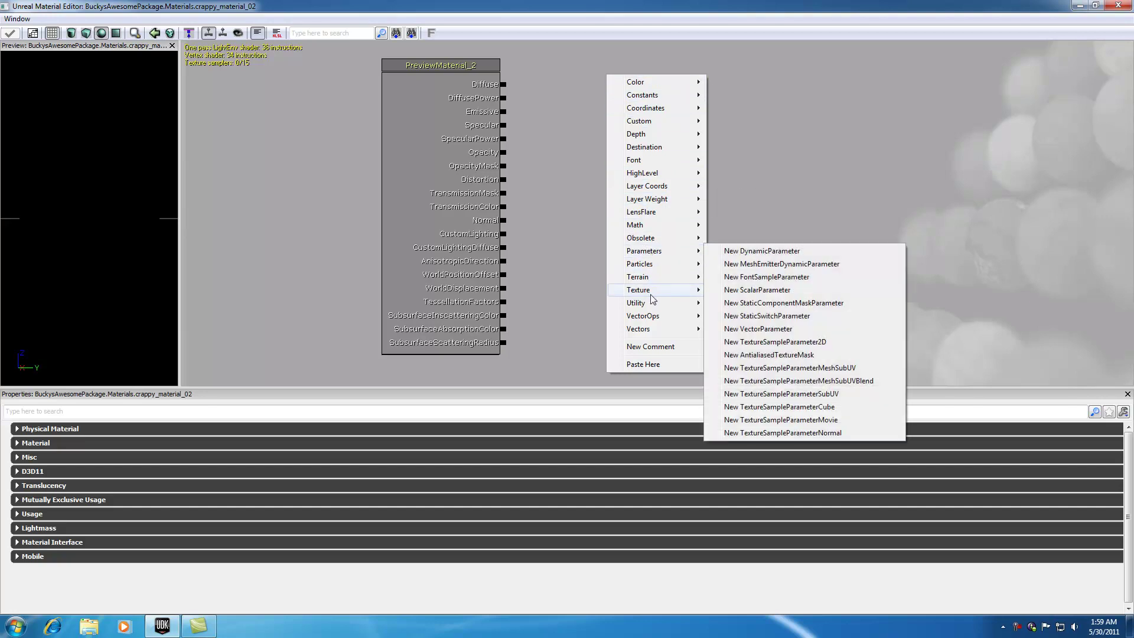
{"action": "mouse_move", "coordinate": [641, 179]}
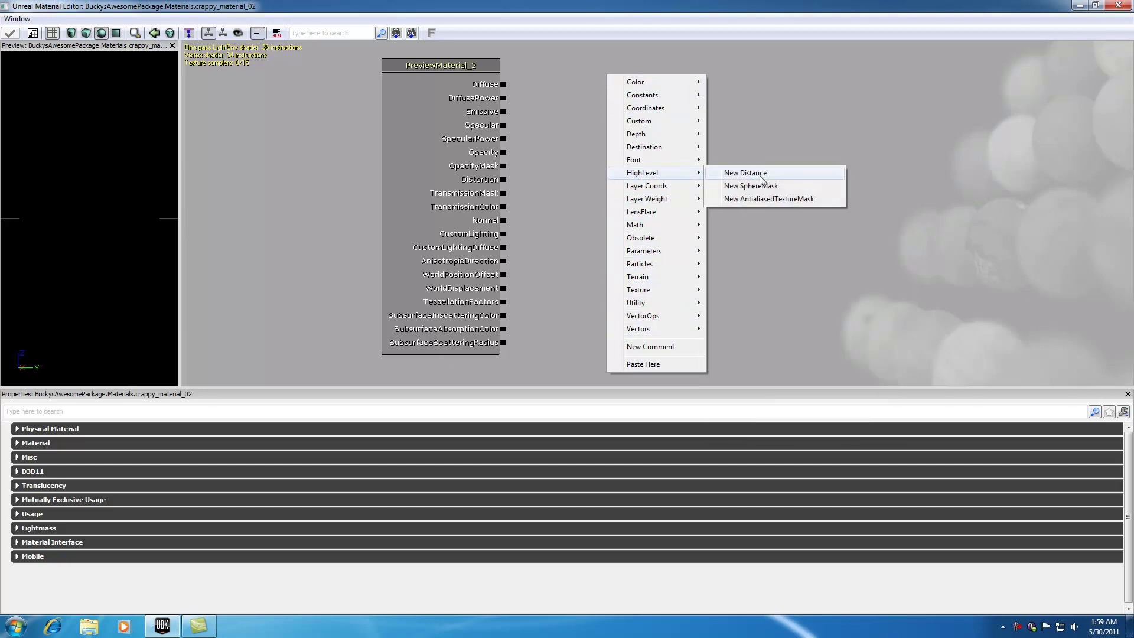
{"action": "left_click", "coordinate": [17, 19]}
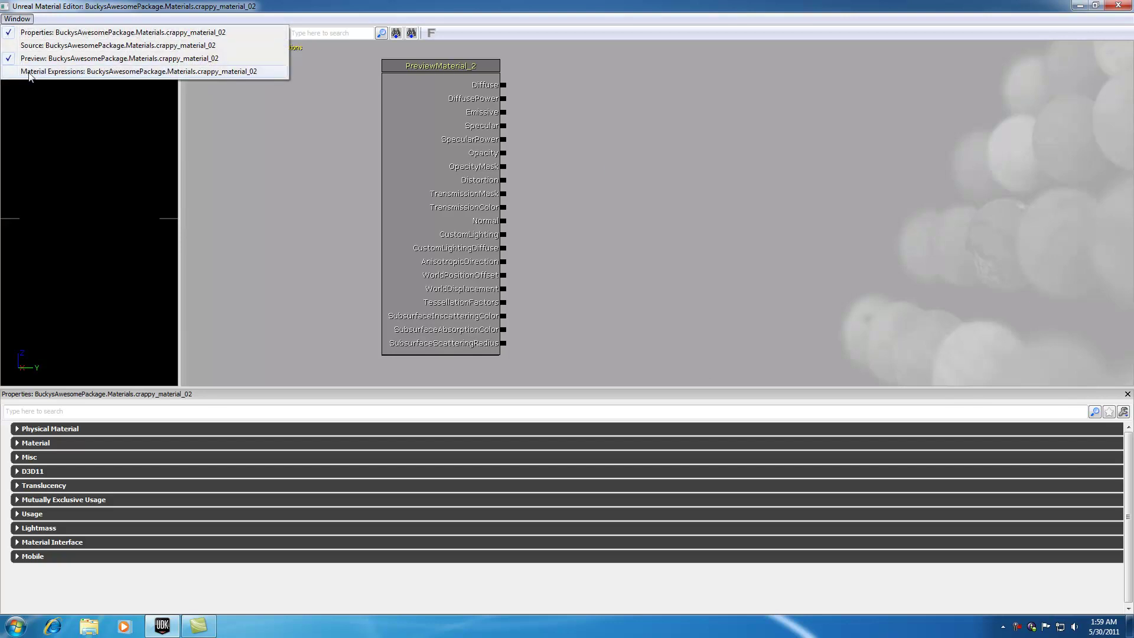
{"action": "left_click", "coordinate": [89, 71]}
{"action": "left_click_drag", "start_coordinate": [1125, 327], "coordinate": [1124, 197]}
{"action": "left_click", "coordinate": [1127, 45]}
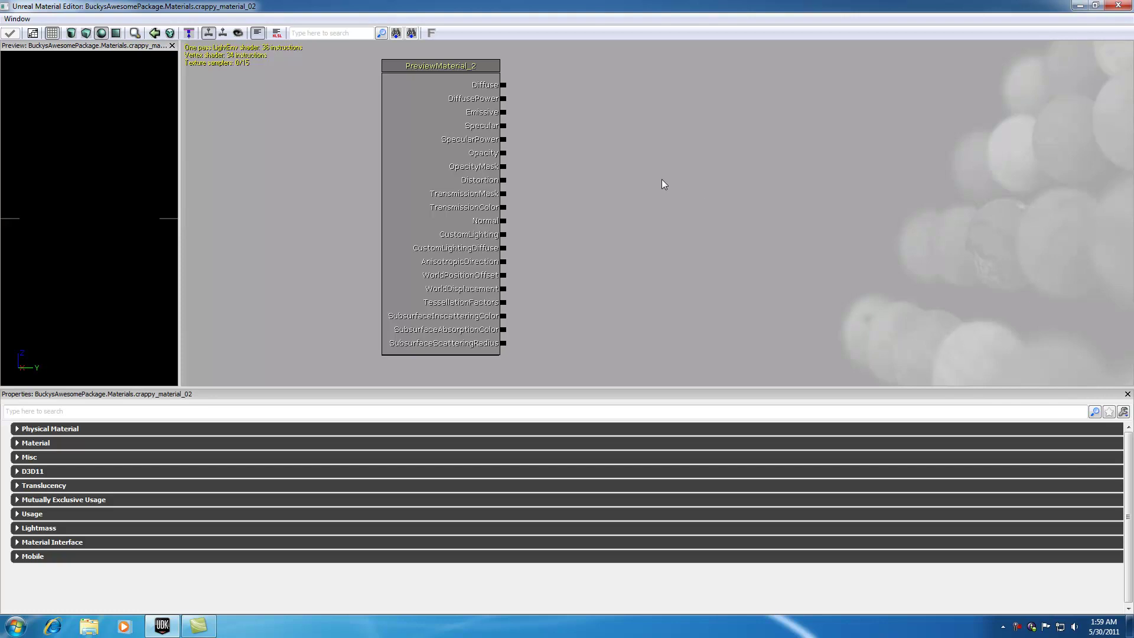
Step: Add a Texture Sample node and position it level with the material's Diffuse input
{"action": "right_click", "coordinate": [613, 119]}
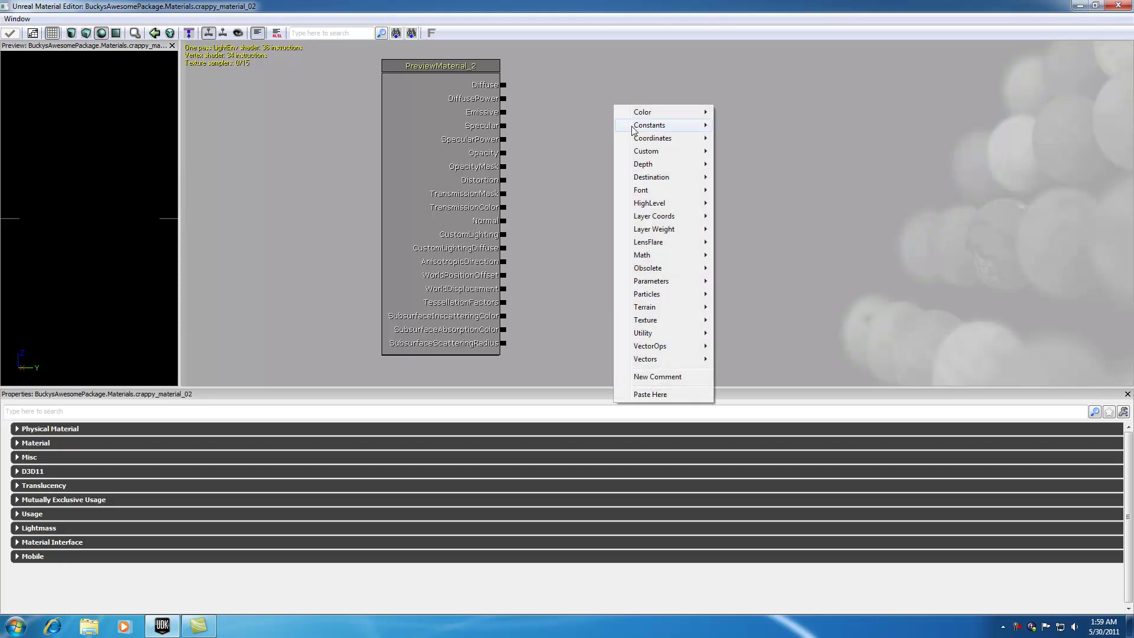
{"action": "mouse_move", "coordinate": [660, 322]}
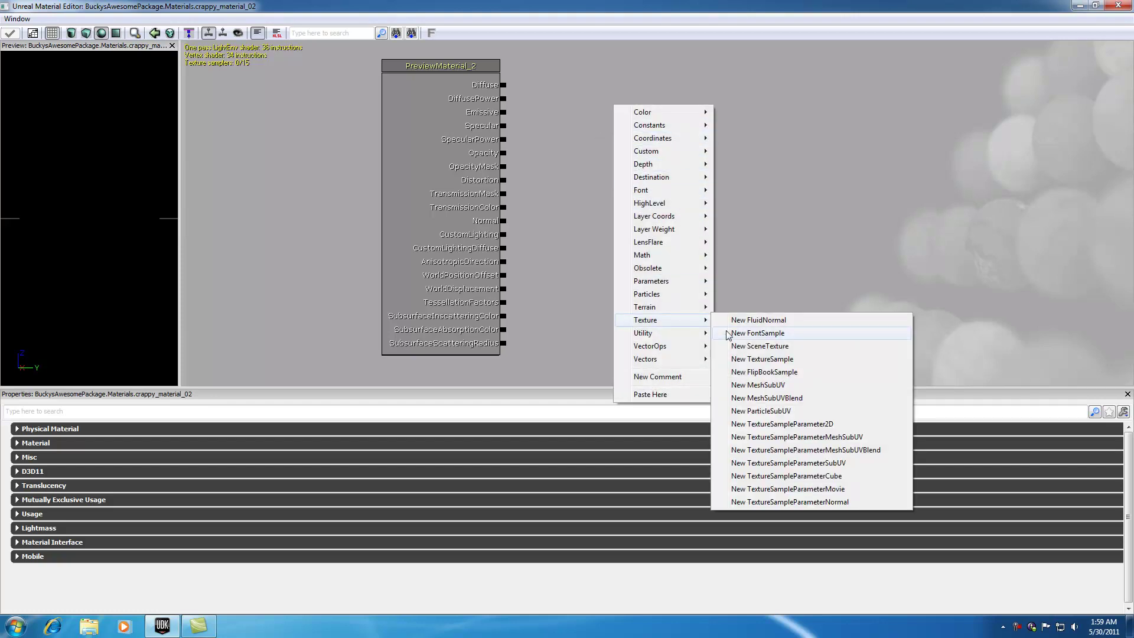
{"action": "left_click", "coordinate": [767, 359]}
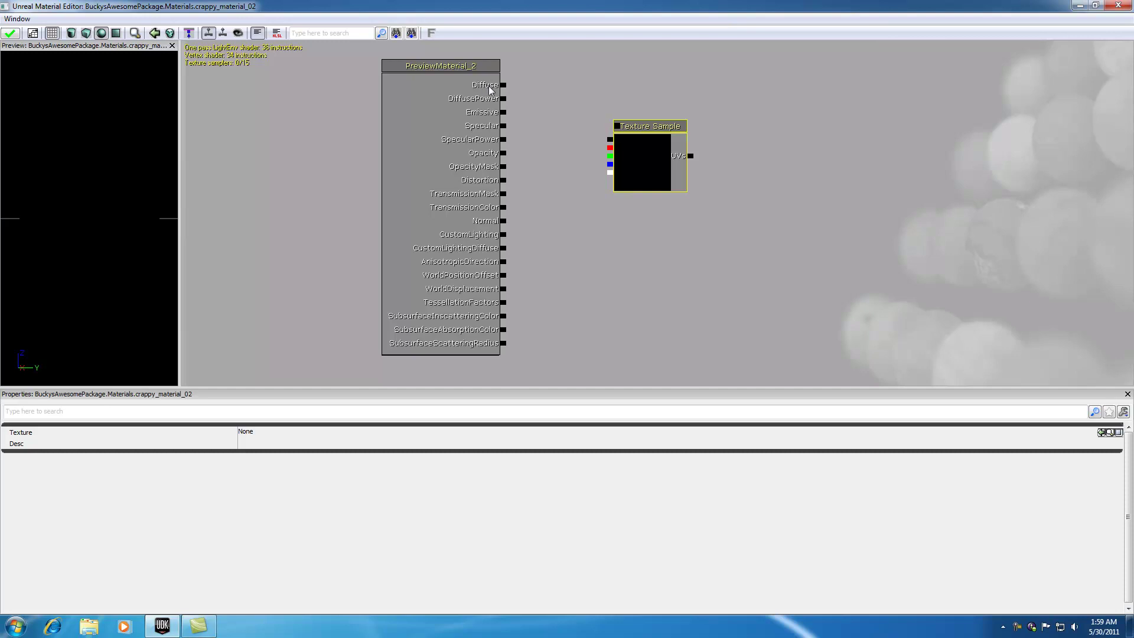
{"action": "left_click_drag", "start_coordinate": [637, 125], "coordinate": [616, 64]}
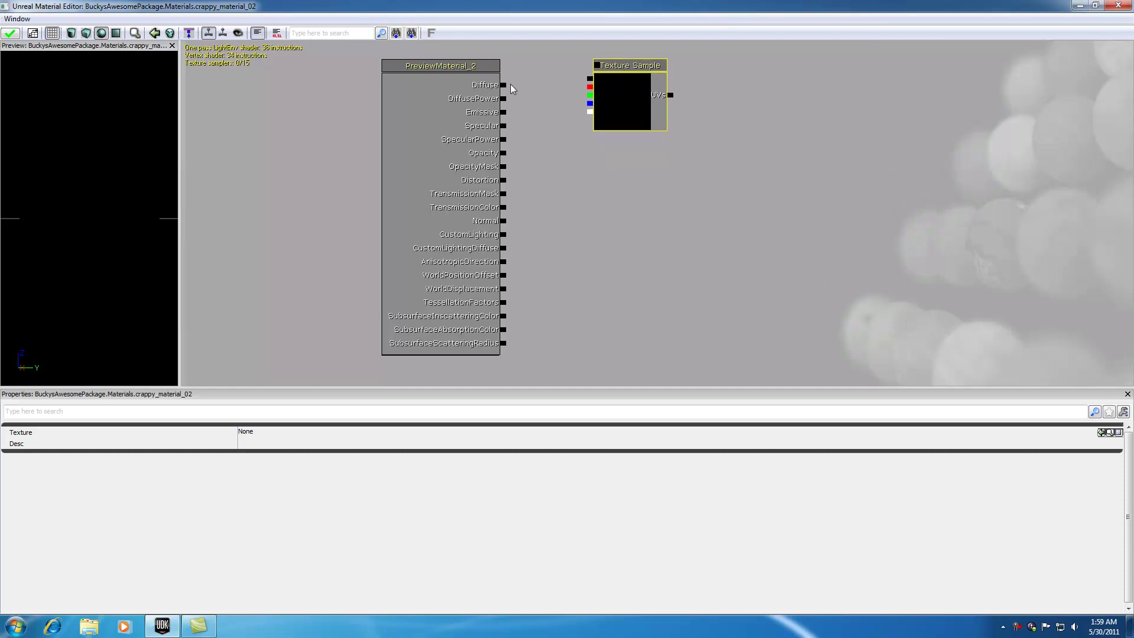
{"action": "left_click", "coordinate": [541, 86]}
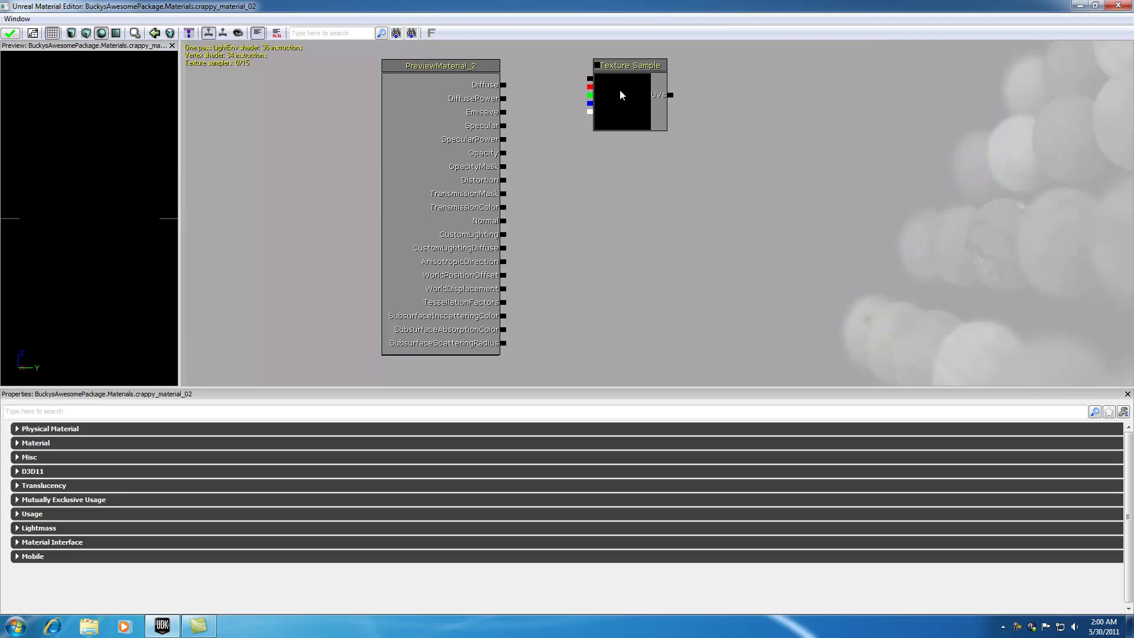
Step: Link the Texture Sample to Diffuse, break the link, and shrink the editor window
{"action": "left_click_drag", "start_coordinate": [506, 86], "coordinate": [504, 84]}
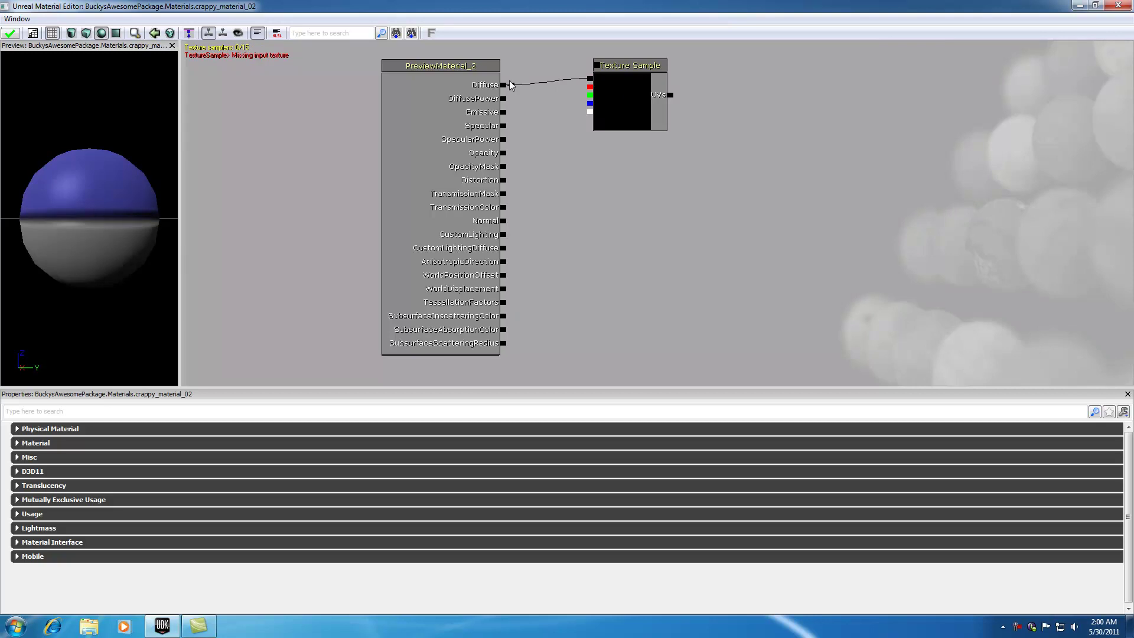
{"action": "left_click", "coordinate": [503, 86], "text": "alt"}
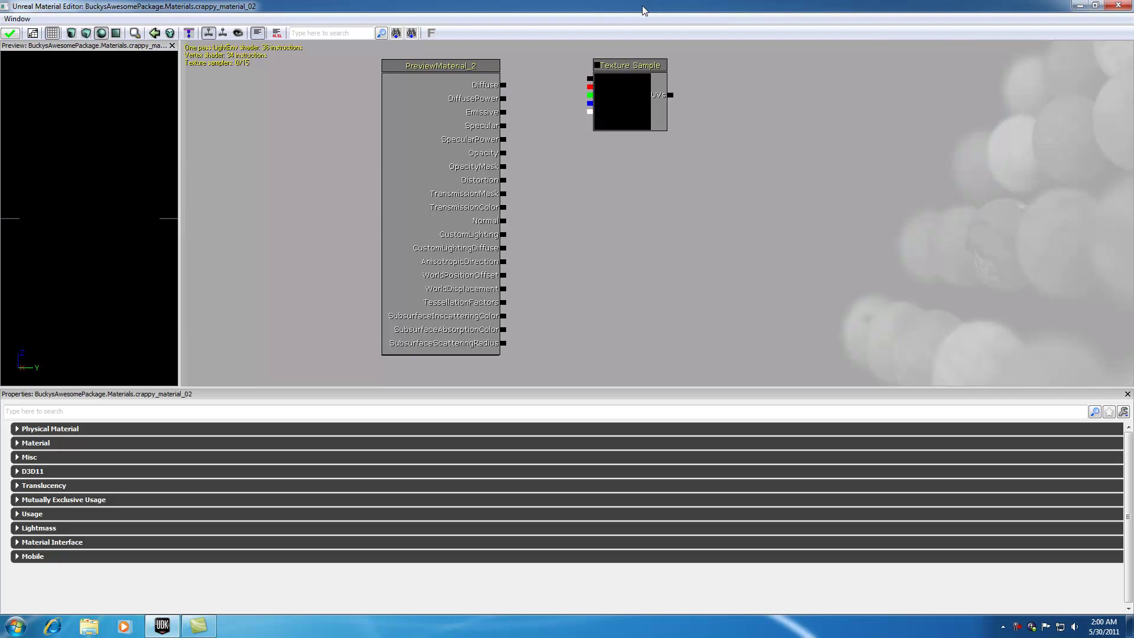
{"action": "left_click_drag", "start_coordinate": [644, 11], "coordinate": [1129, 79]}
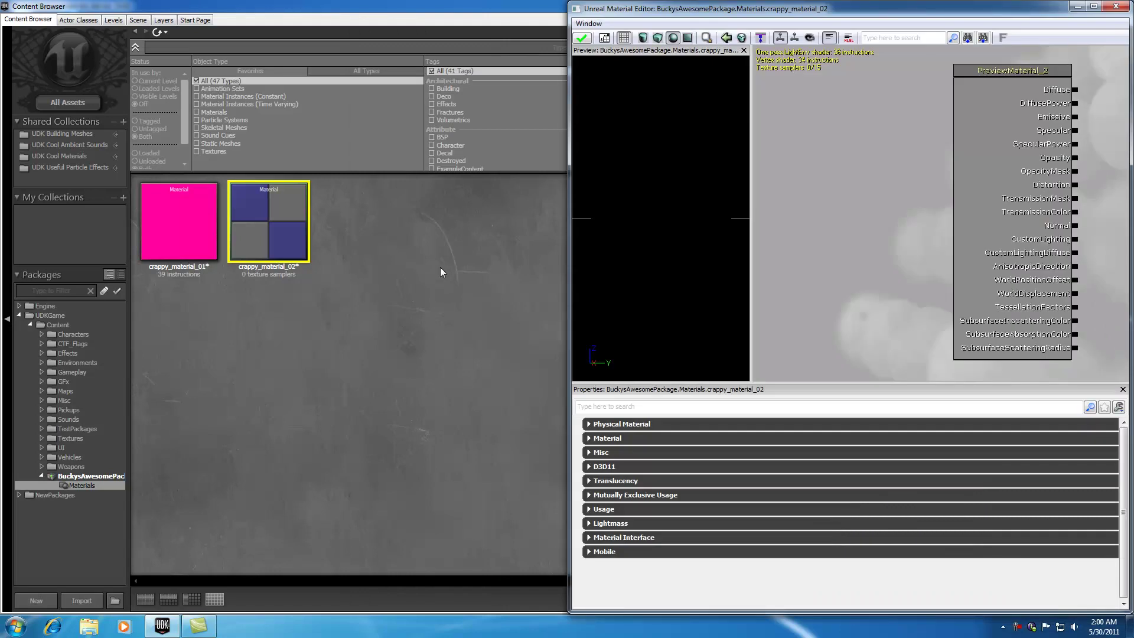
Step: Maximize the editor and set the Texture Sample node's description to Bricks
{"action": "double_click", "coordinate": [701, 8]}
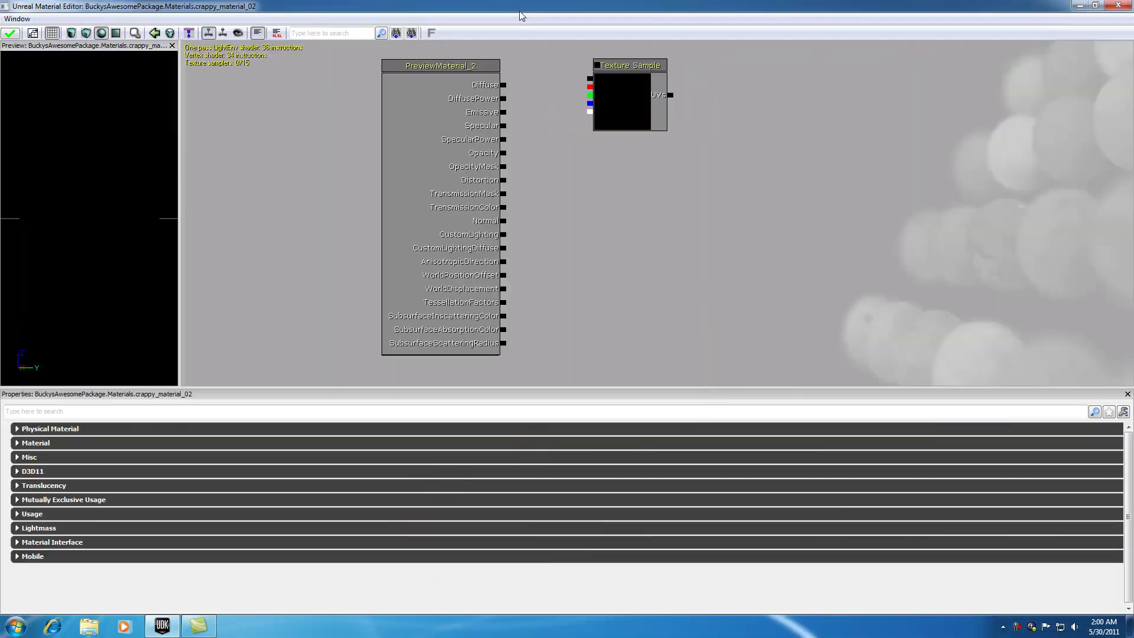
{"action": "left_click", "coordinate": [634, 98]}
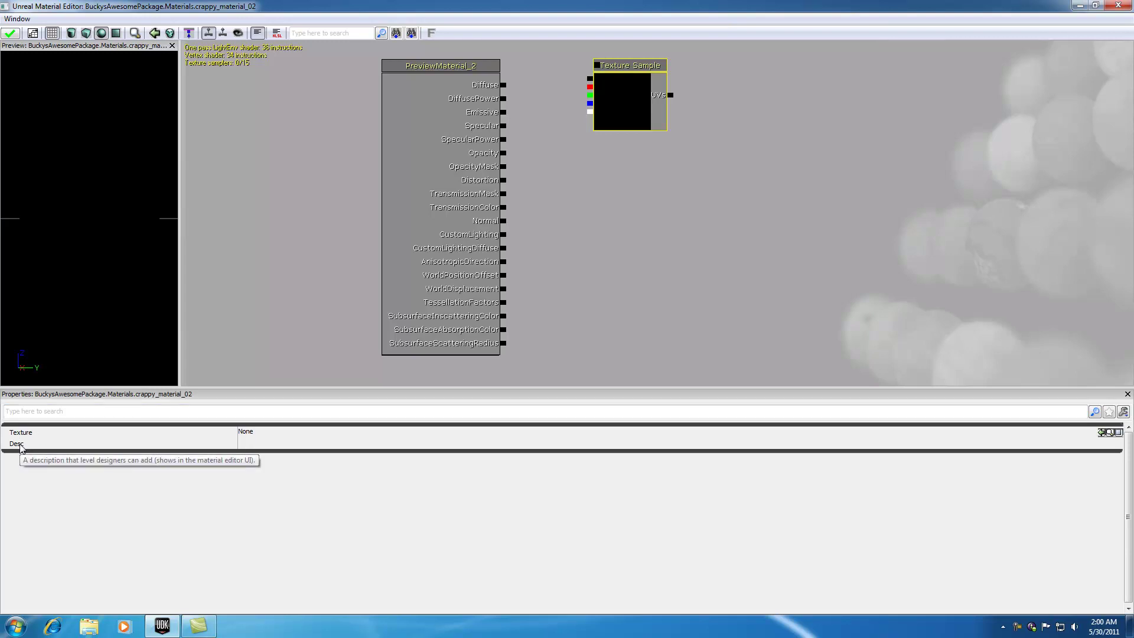
{"action": "left_click", "coordinate": [253, 444]}
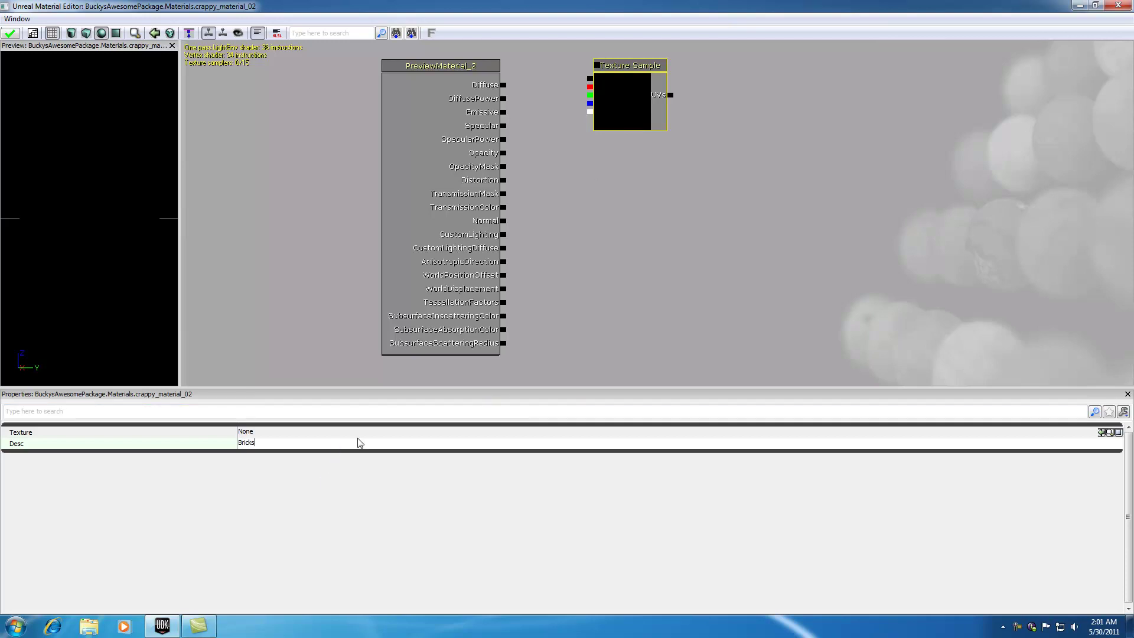
{"action": "key", "text": "Return"}
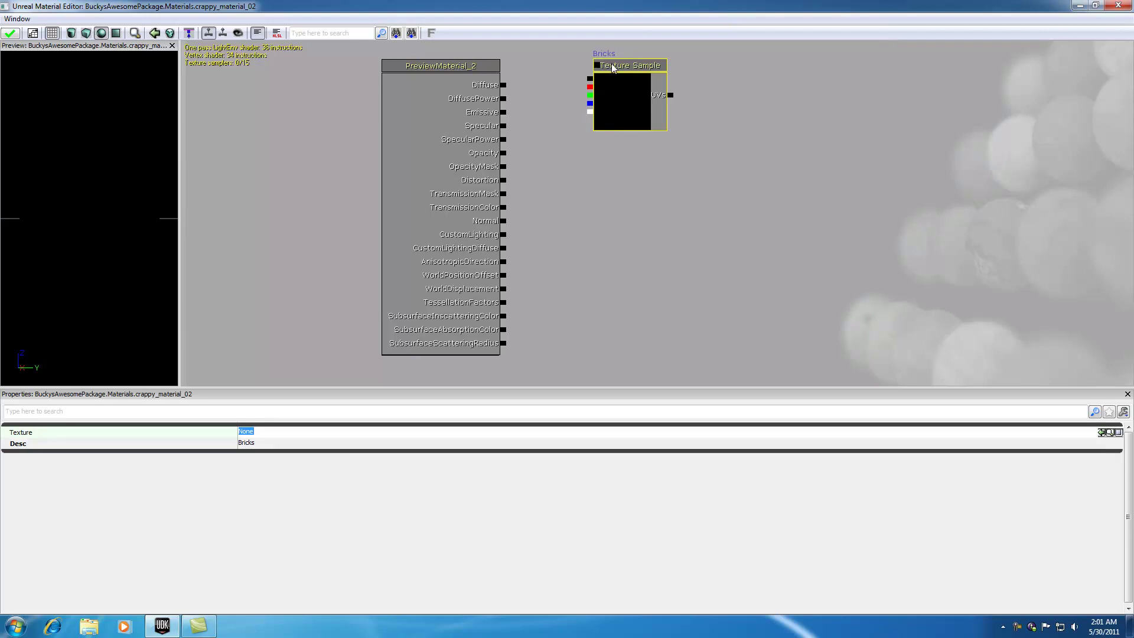
{"action": "left_click_drag", "start_coordinate": [627, 68], "coordinate": [634, 92]}
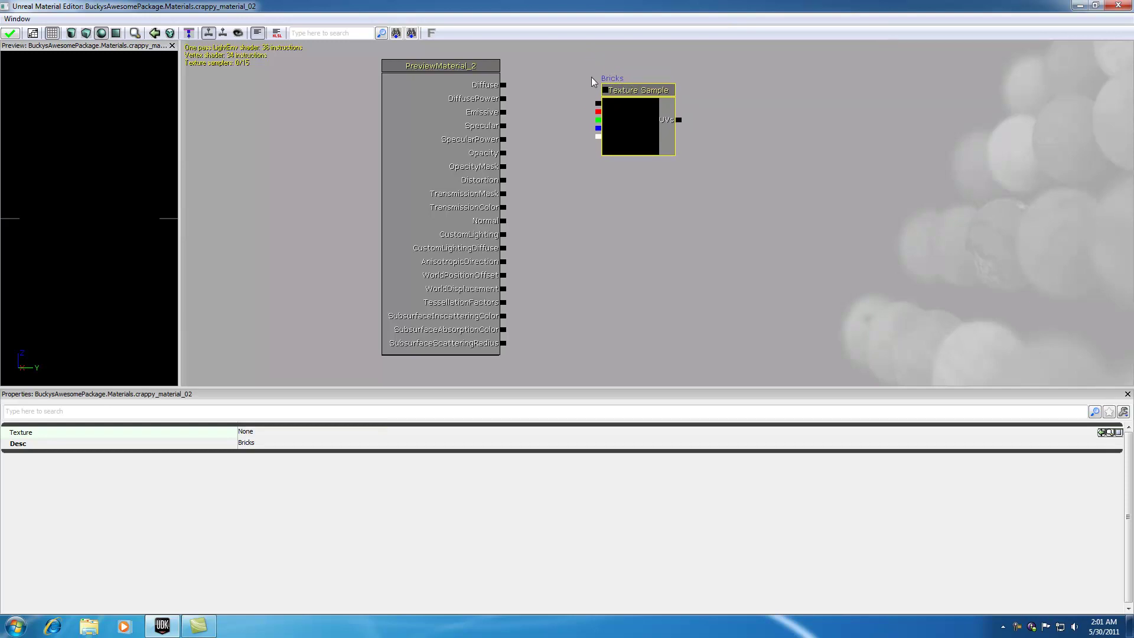
{"action": "left_click", "coordinate": [256, 444]}
{"action": "left_click", "coordinate": [264, 434]}
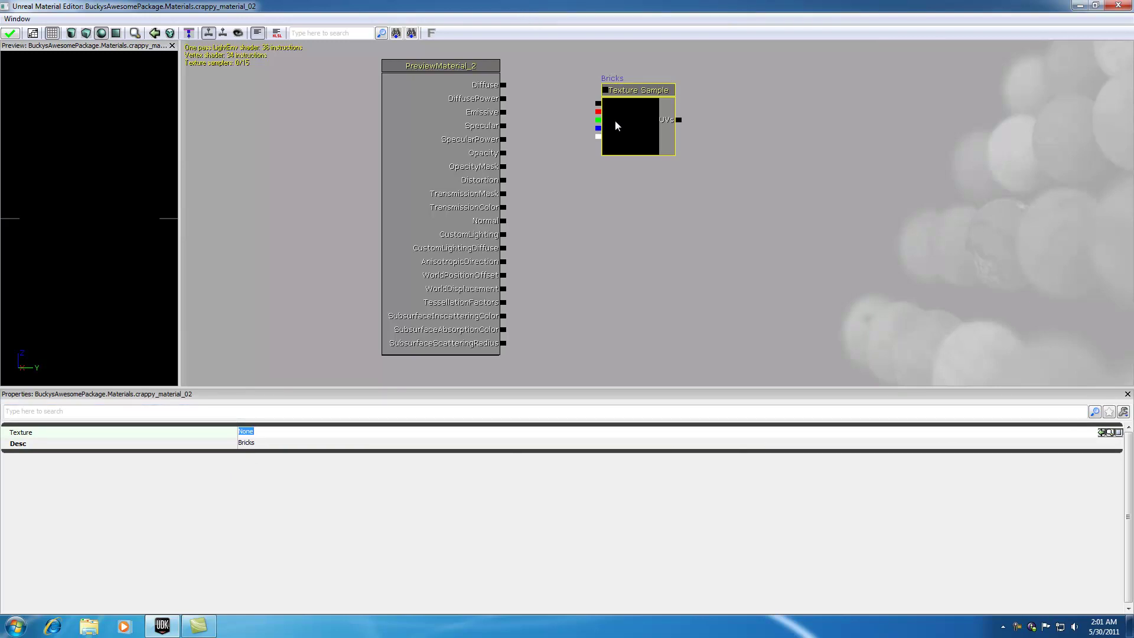
Step: Restore the Material Editor and Content Browser windows and arrange them side by side
{"action": "double_click", "coordinate": [529, 9]}
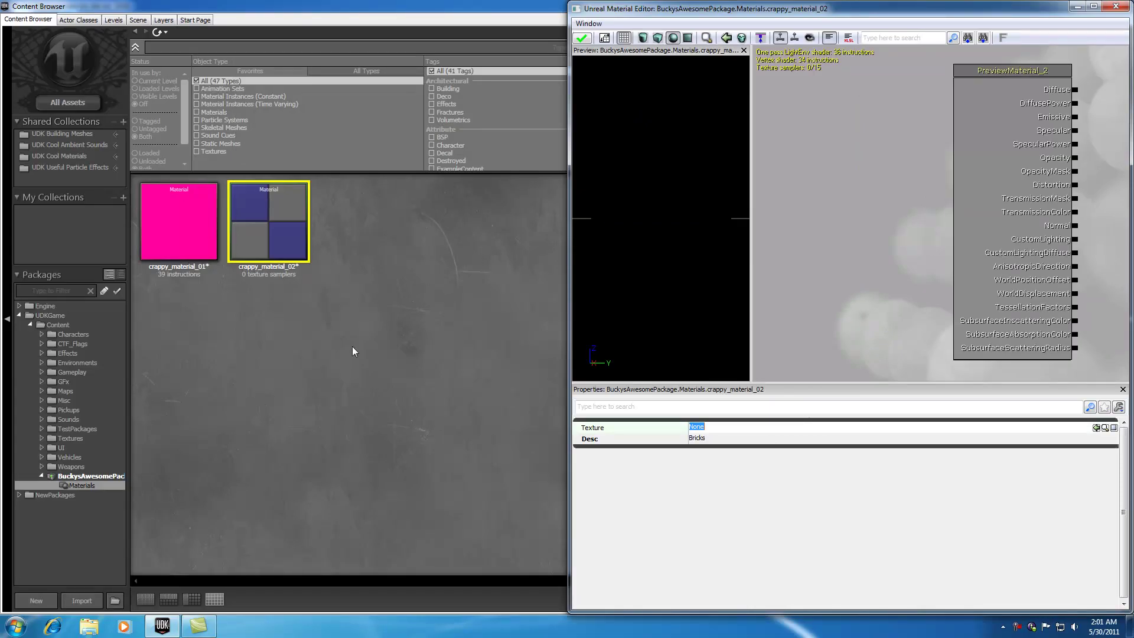
{"action": "left_click", "coordinate": [534, 6]}
{"action": "double_click", "coordinate": [534, 6]}
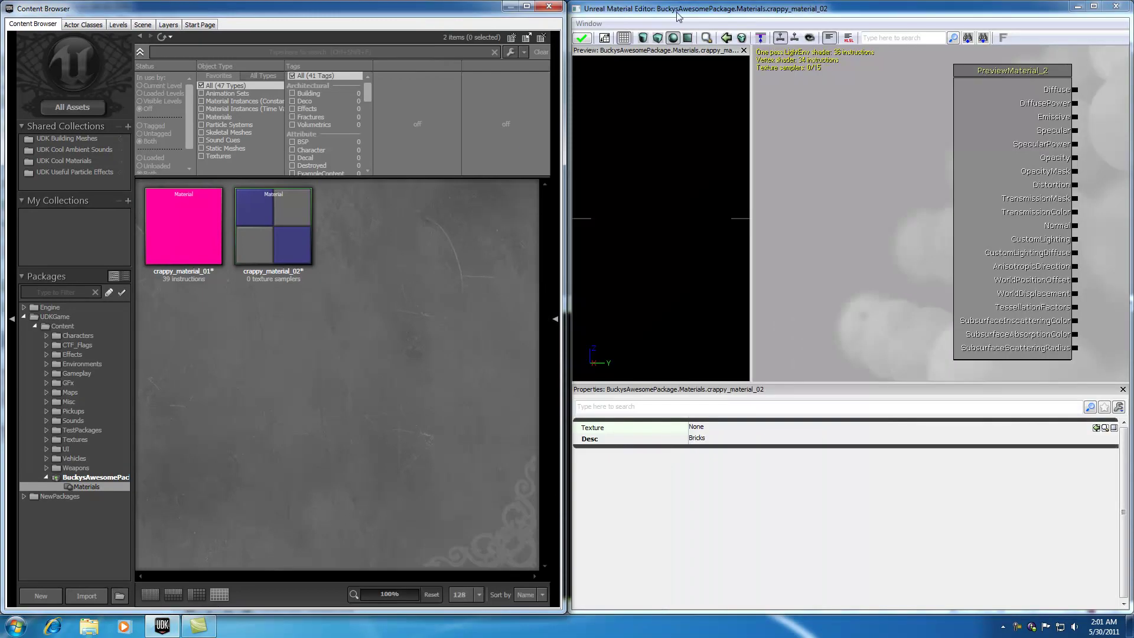
{"action": "left_click_drag", "start_coordinate": [677, 16], "coordinate": [1131, 352]}
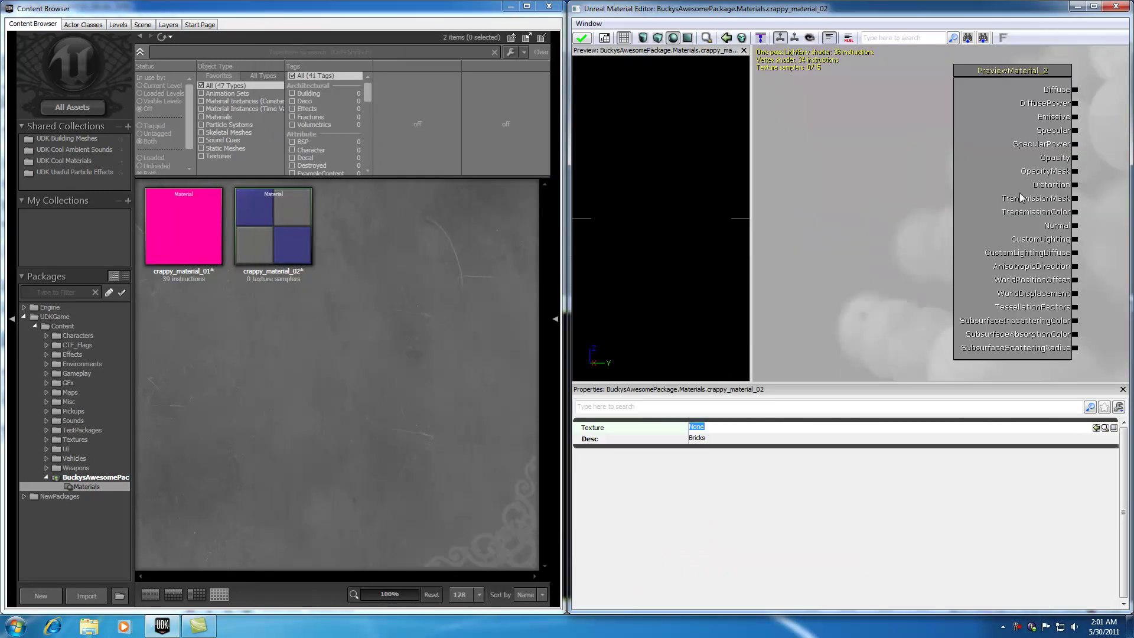
{"action": "left_click_drag", "start_coordinate": [409, 30], "coordinate": [4, 158]}
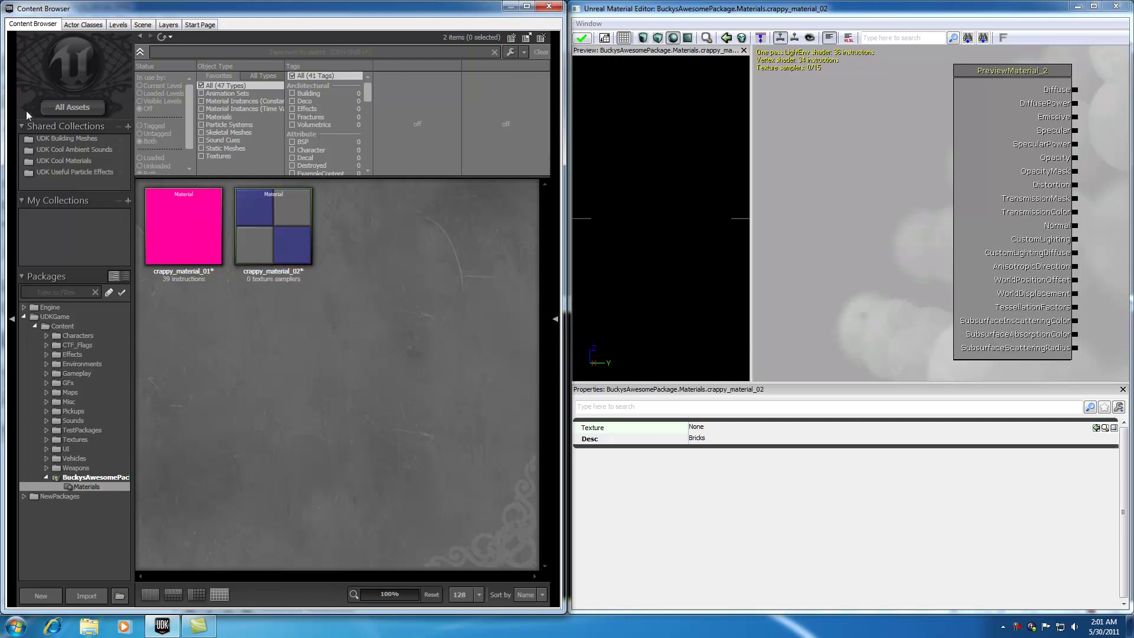
Step: Filter all assets to Building-tagged textures and select T_ASC_Floor_BSP_Tile01_S
{"action": "left_click", "coordinate": [73, 107]}
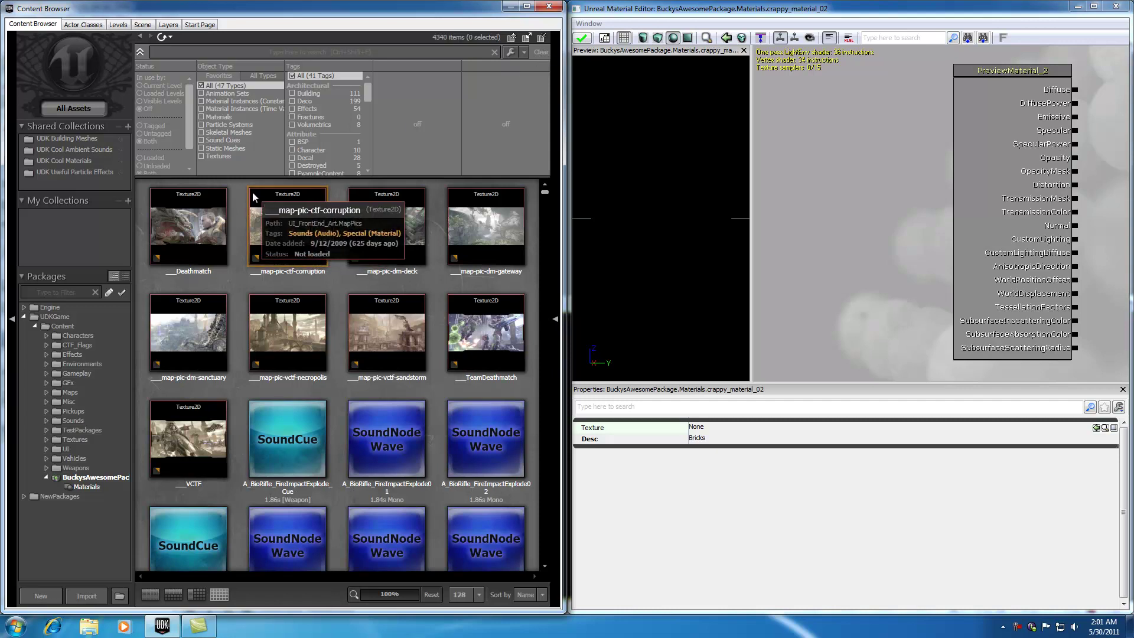
{"action": "left_click", "coordinate": [201, 157]}
{"action": "left_click_drag", "start_coordinate": [366, 80], "coordinate": [336, 142]}
{"action": "left_click", "coordinate": [292, 113]}
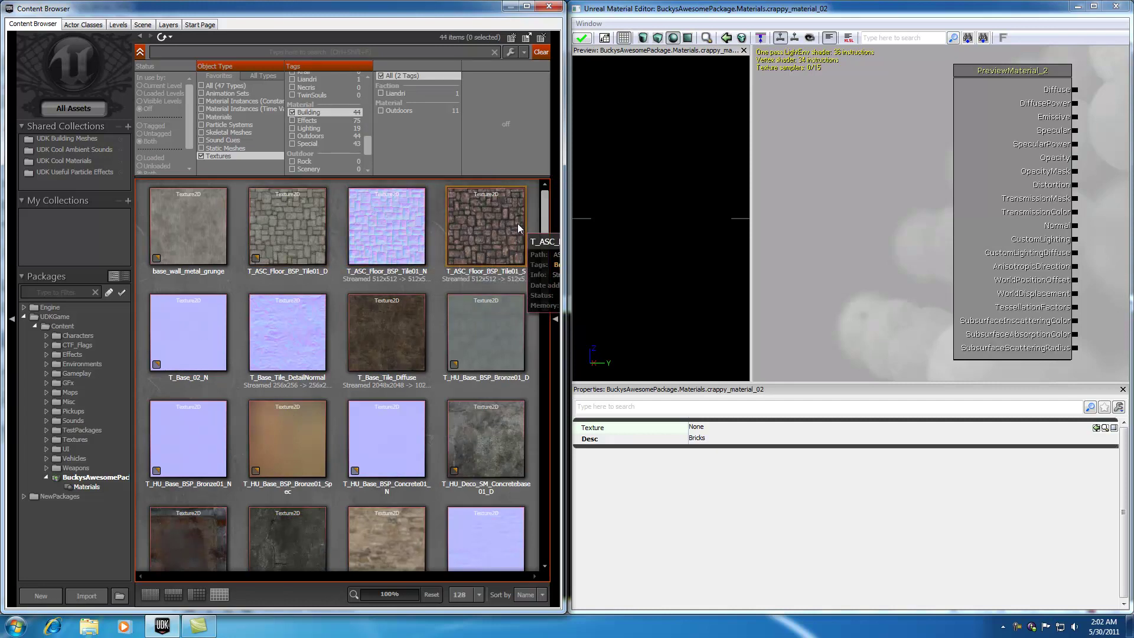
{"action": "left_click", "coordinate": [476, 223]}
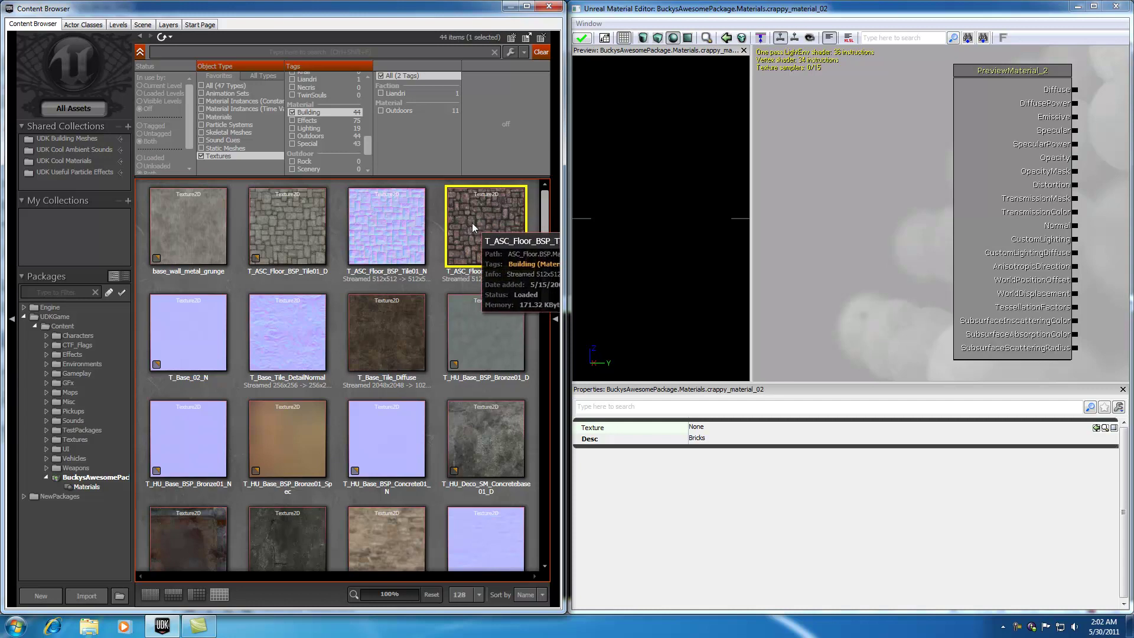
{"action": "left_click", "coordinate": [1093, 6]}
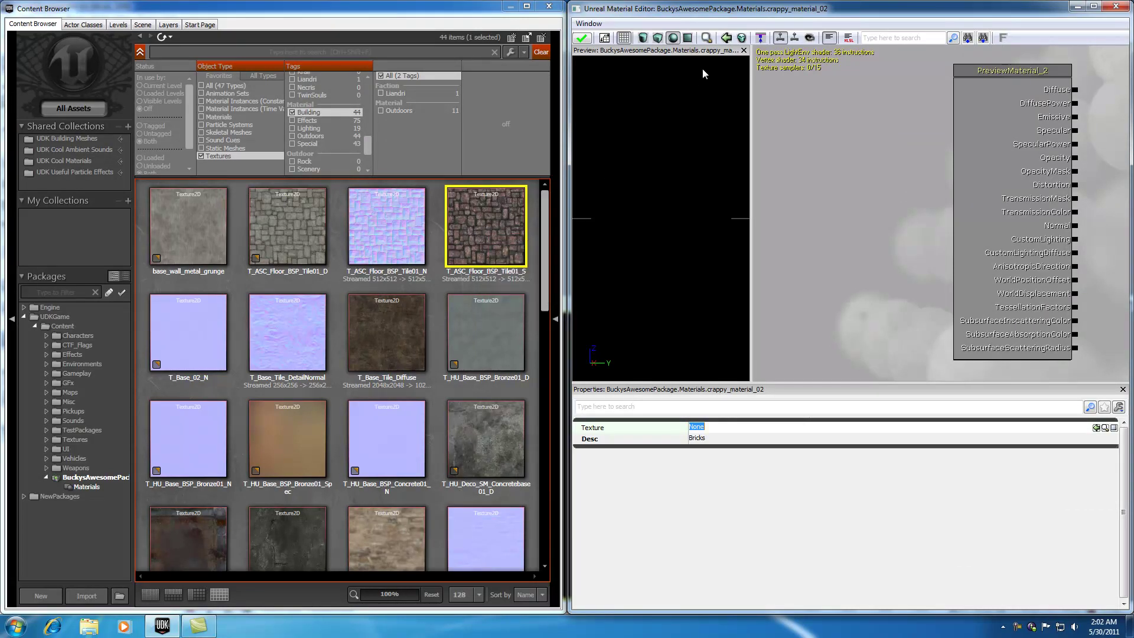
Step: Assign the selected T_ASC_Floor_BSP_Tile01_S texture to the Bricks node's Texture property
{"action": "double_click", "coordinate": [708, 16]}
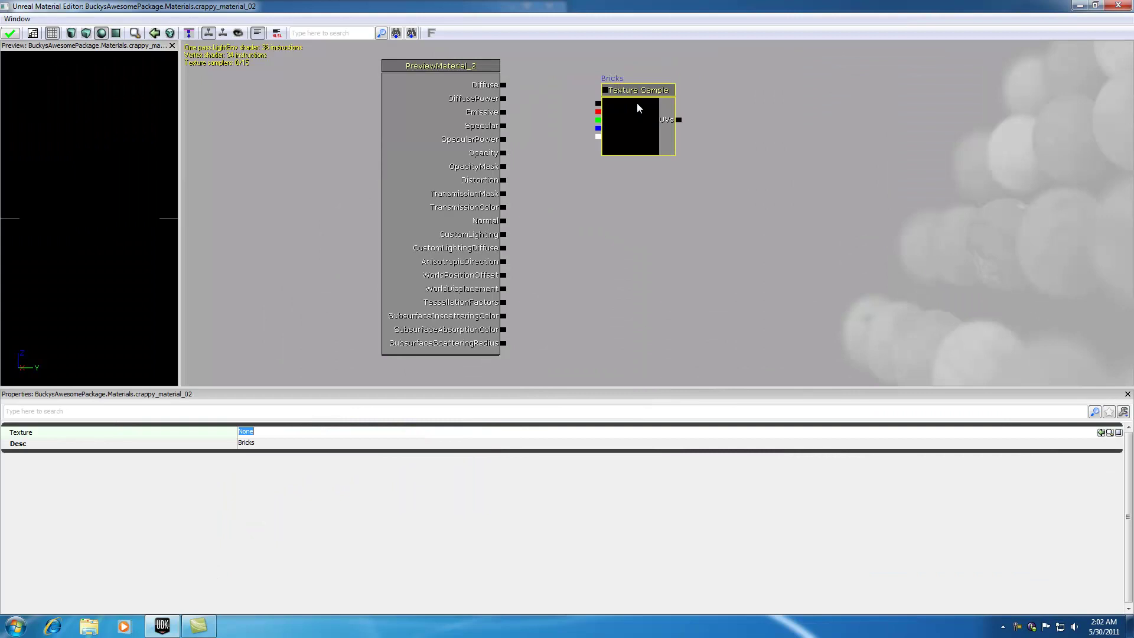
{"action": "left_click", "coordinate": [1100, 433]}
{"action": "left_click", "coordinate": [1100, 432]}
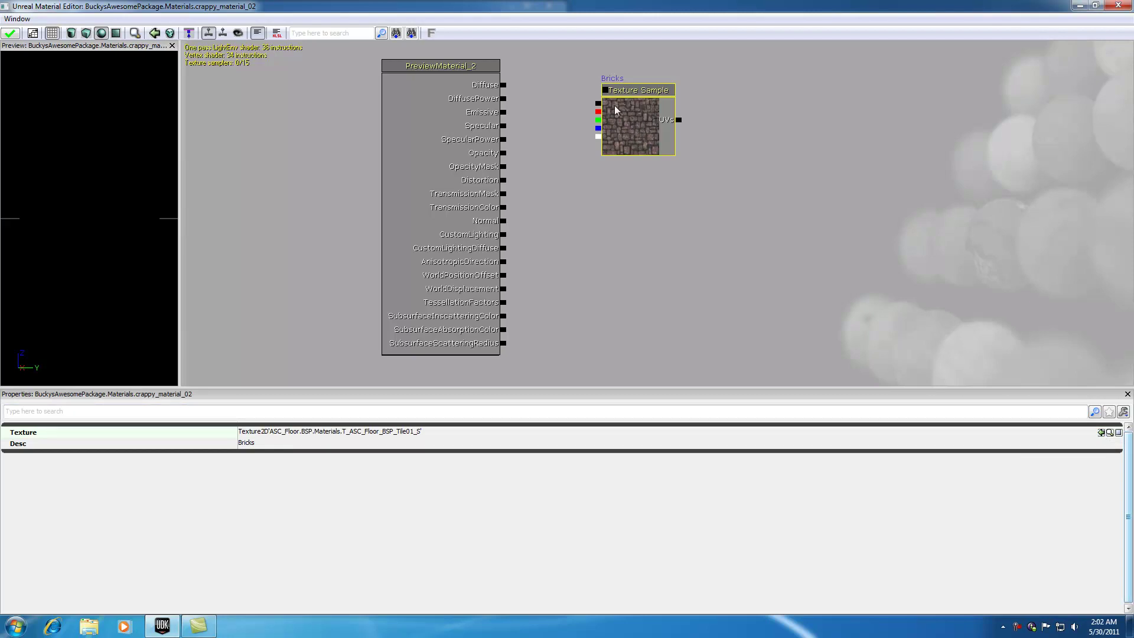
{"action": "left_click", "coordinate": [624, 80]}
{"action": "left_click", "coordinate": [627, 90]}
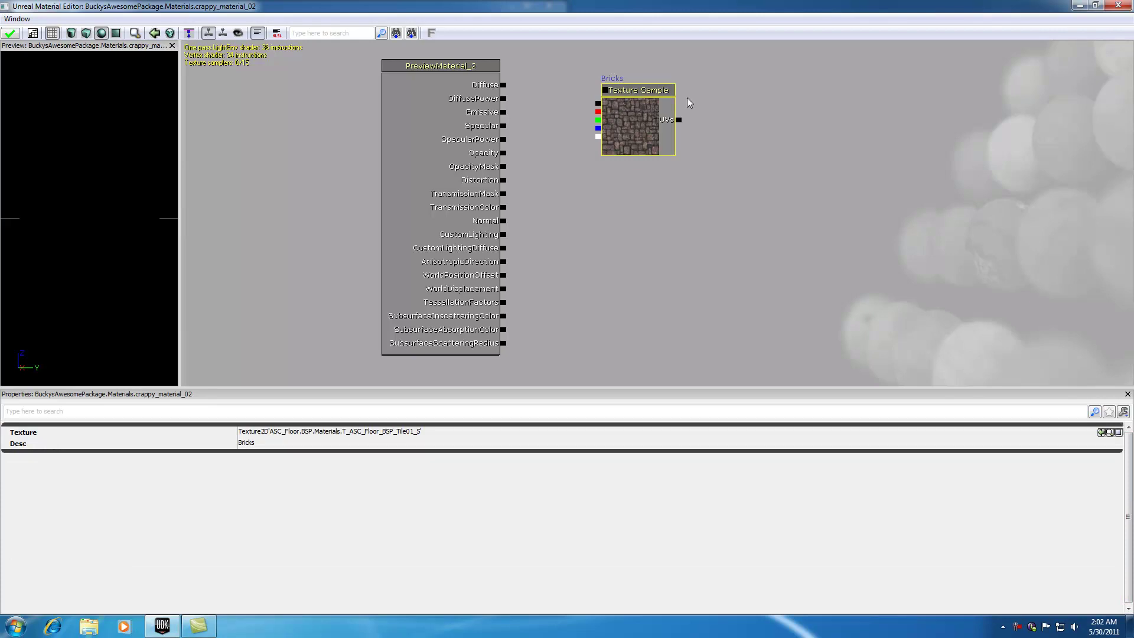
{"action": "left_click", "coordinate": [598, 106]}
Step: Wire the brick texture's RGB output into Diffuse, inspect the preview sphere, and apply
{"action": "left_click_drag", "start_coordinate": [596, 106], "coordinate": [504, 86]}
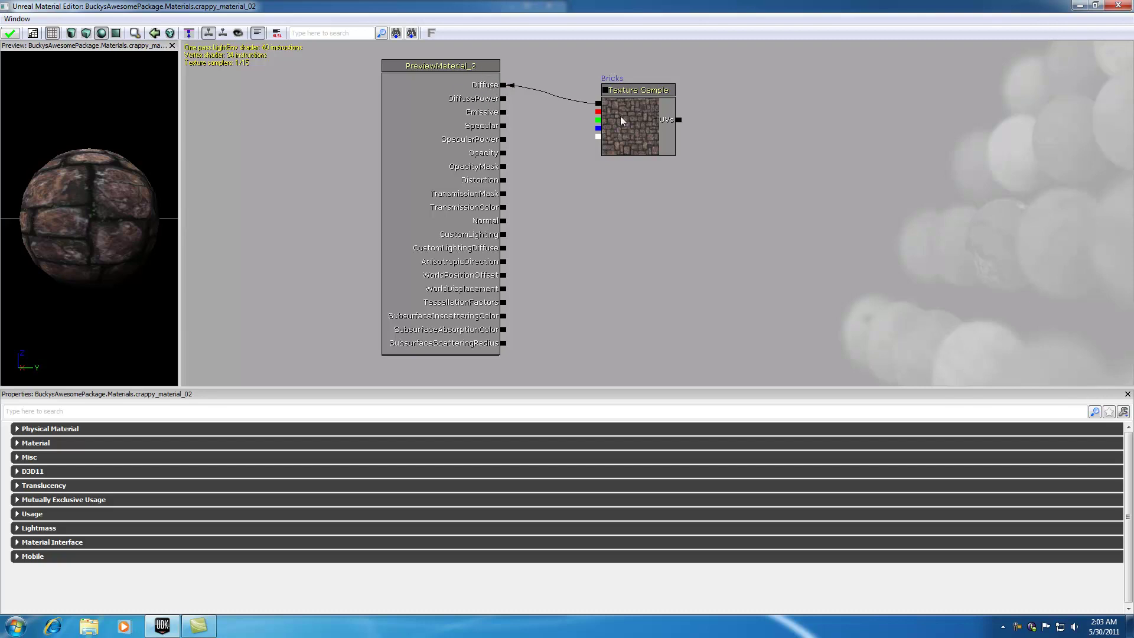
{"action": "left_click_drag", "start_coordinate": [74, 199], "coordinate": [148, 219]}
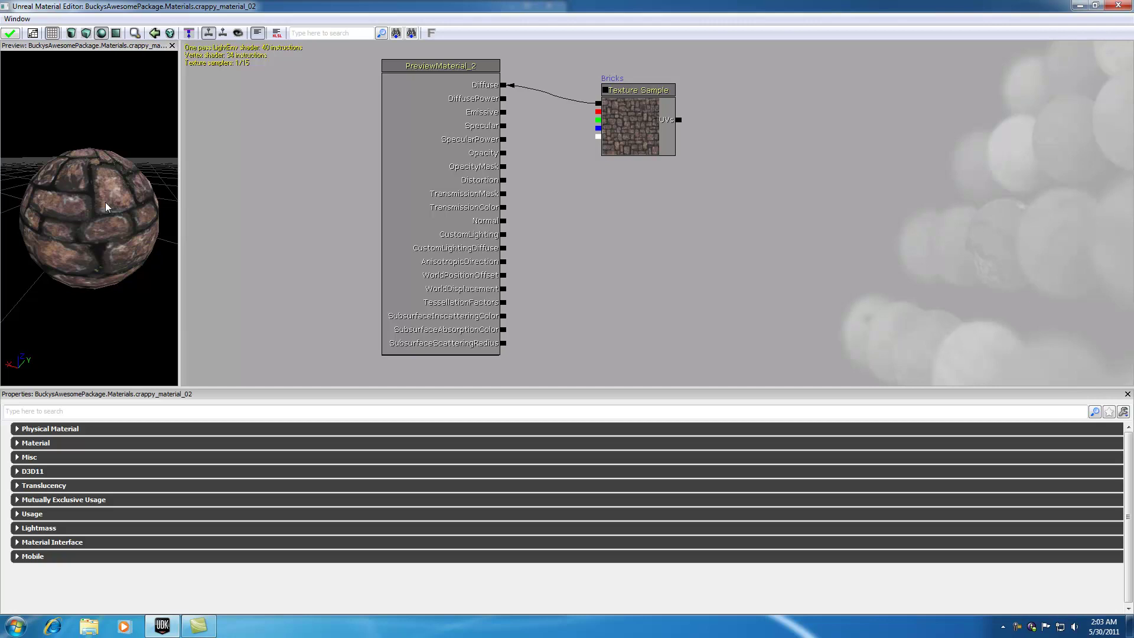
{"action": "left_click", "coordinate": [11, 34]}
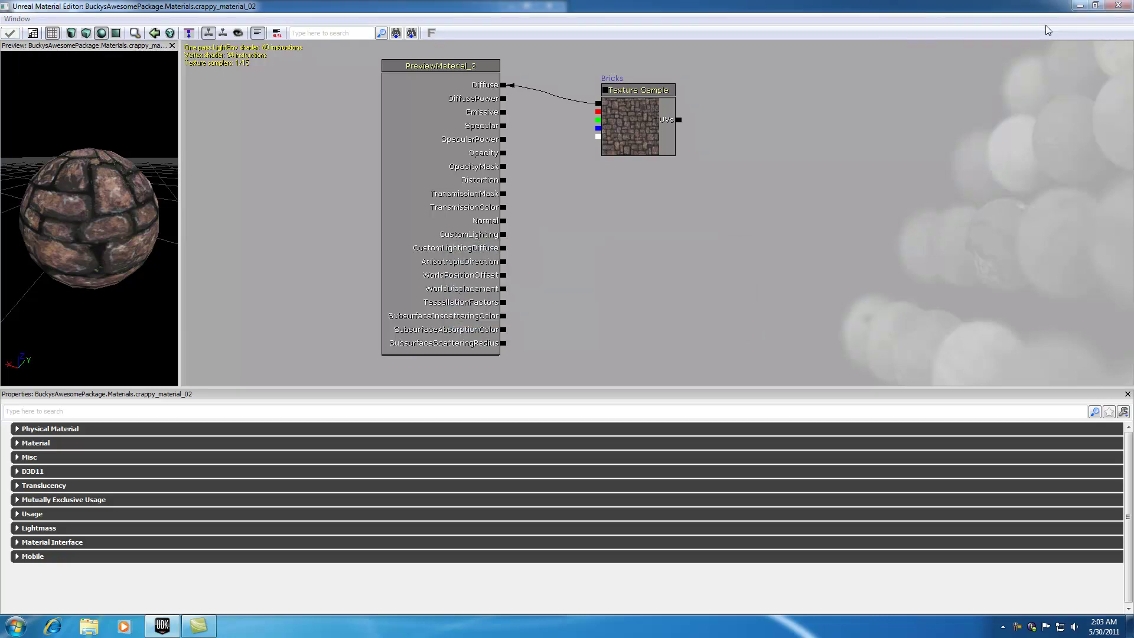
Step: Close the Material Editor and save BuckysAwesomePackage
{"action": "left_click", "coordinate": [1118, 5]}
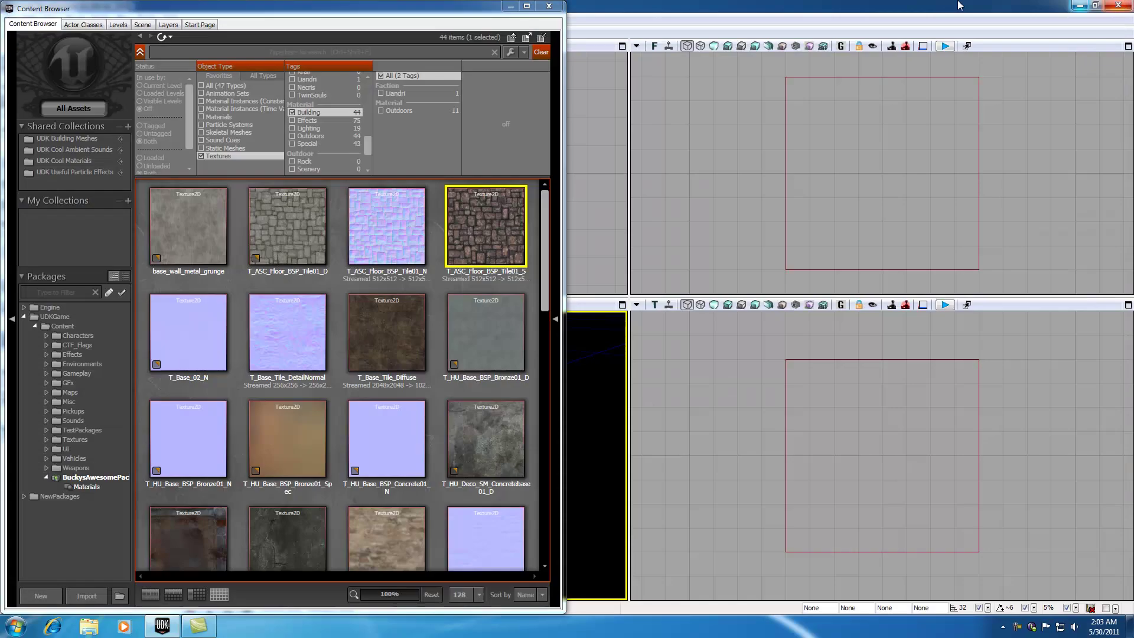
{"action": "right_click", "coordinate": [98, 478]}
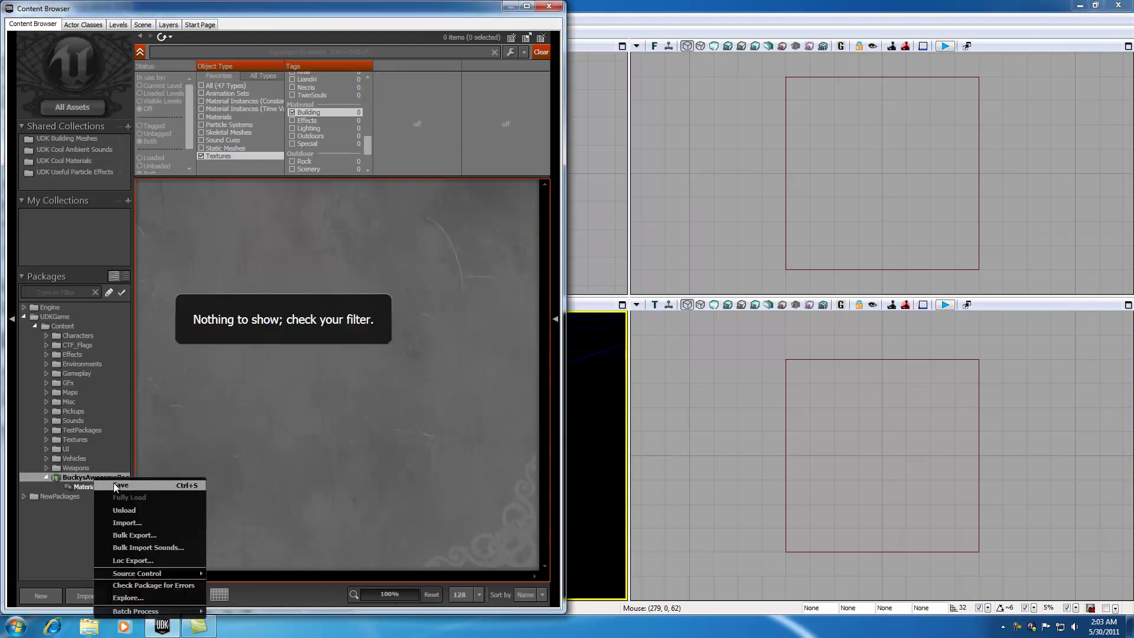
{"action": "left_click", "coordinate": [115, 484]}
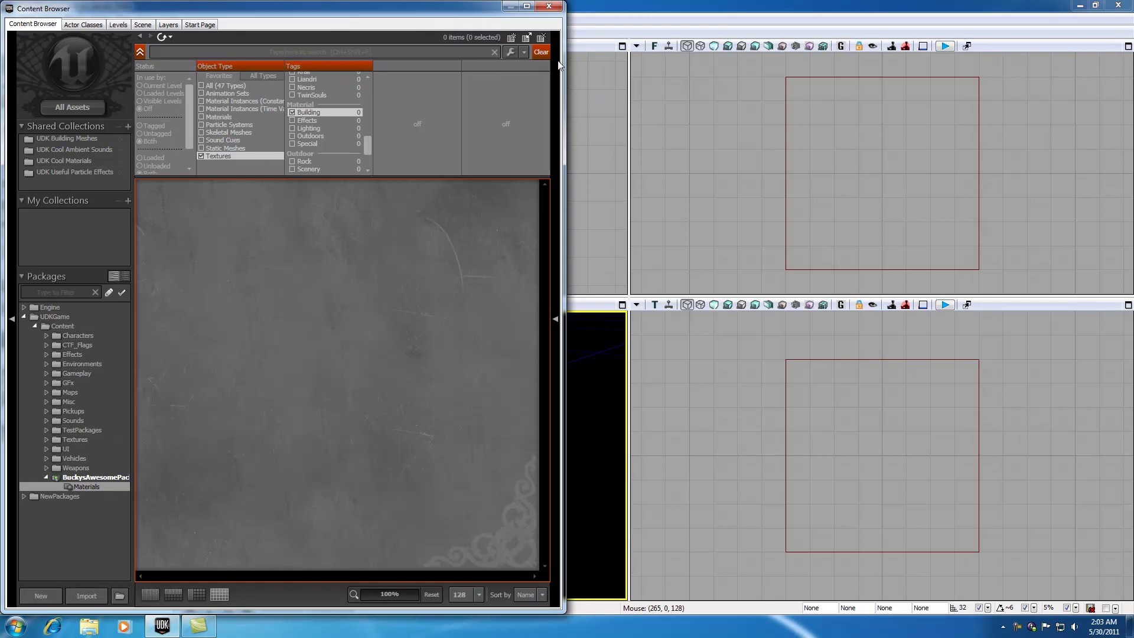
Step: Clear the asset filters, save the package again, and select crappy_material_02
{"action": "left_click", "coordinate": [541, 52]}
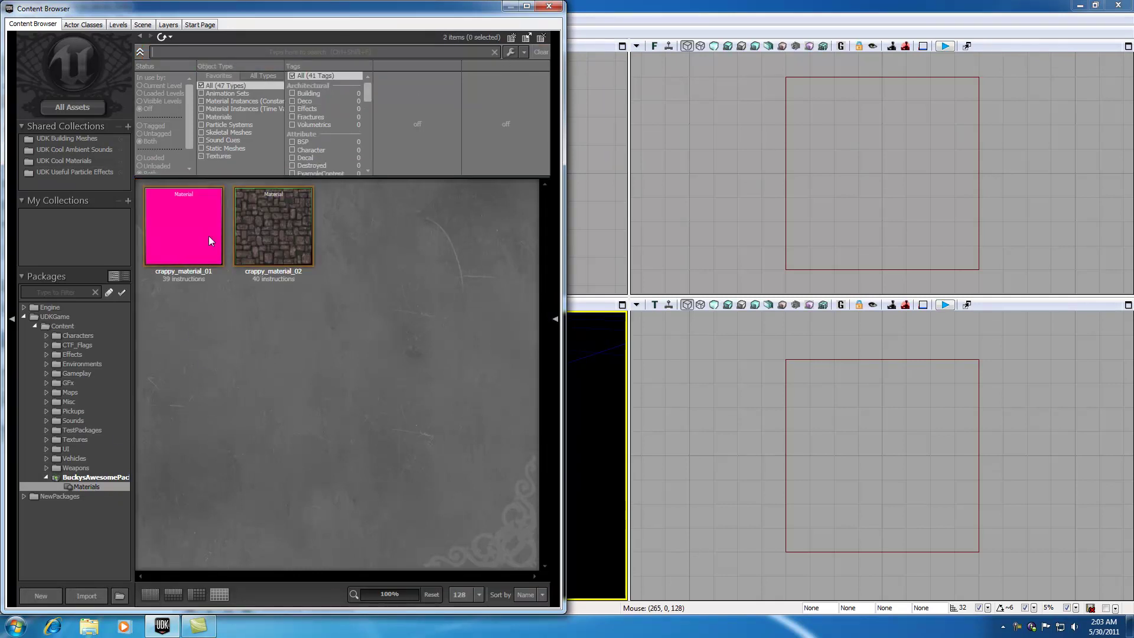
{"action": "right_click", "coordinate": [96, 477]}
{"action": "left_click", "coordinate": [133, 483]}
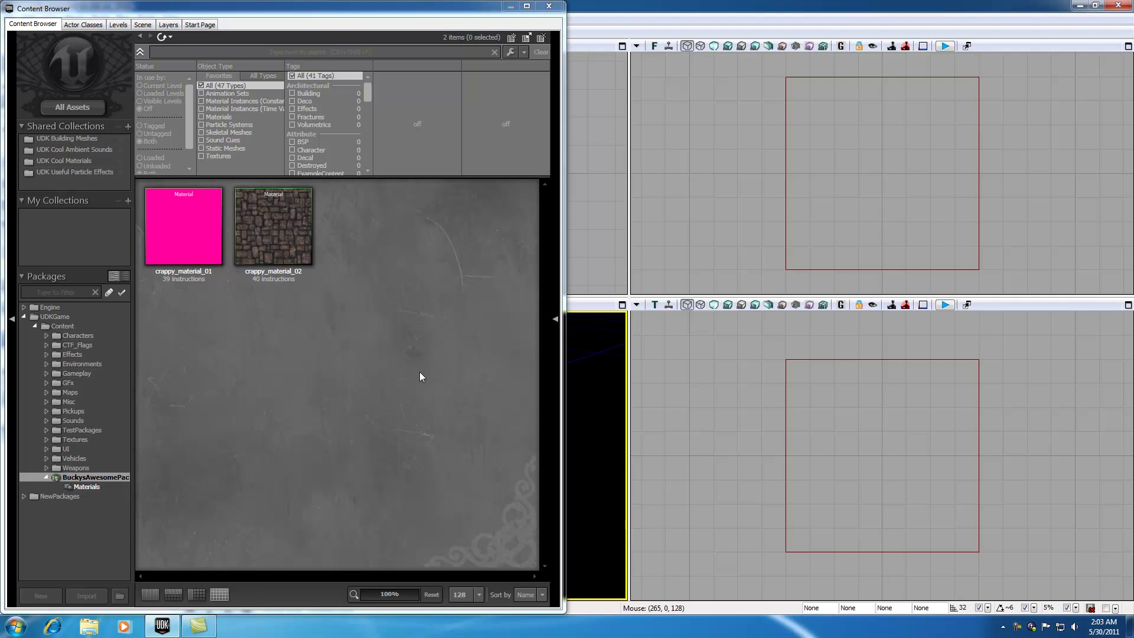
{"action": "left_click", "coordinate": [281, 212]}
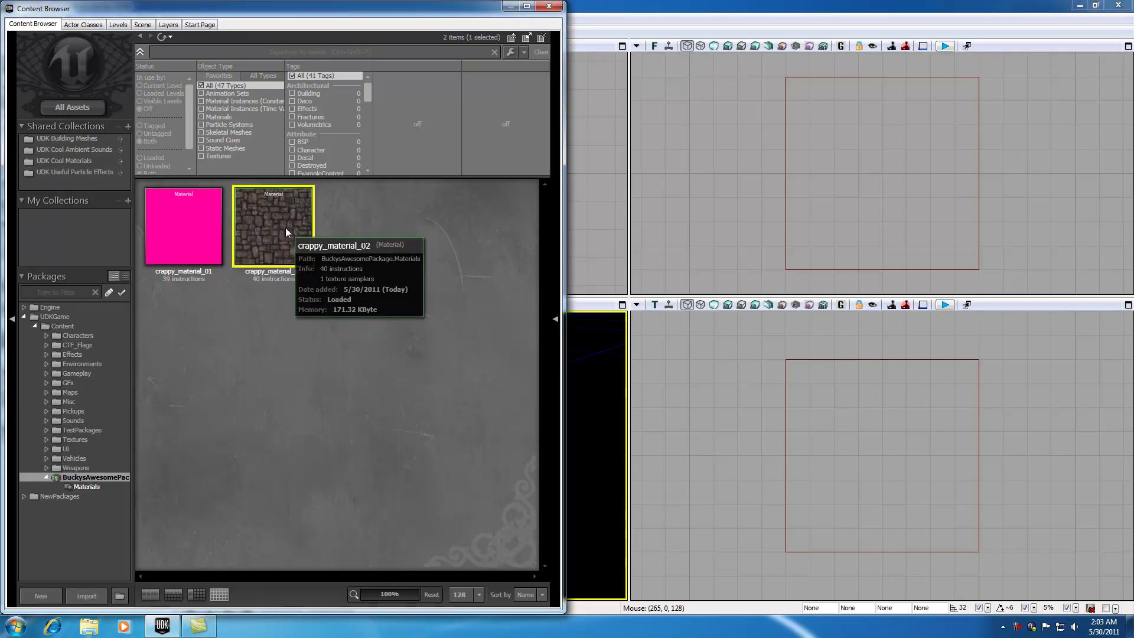